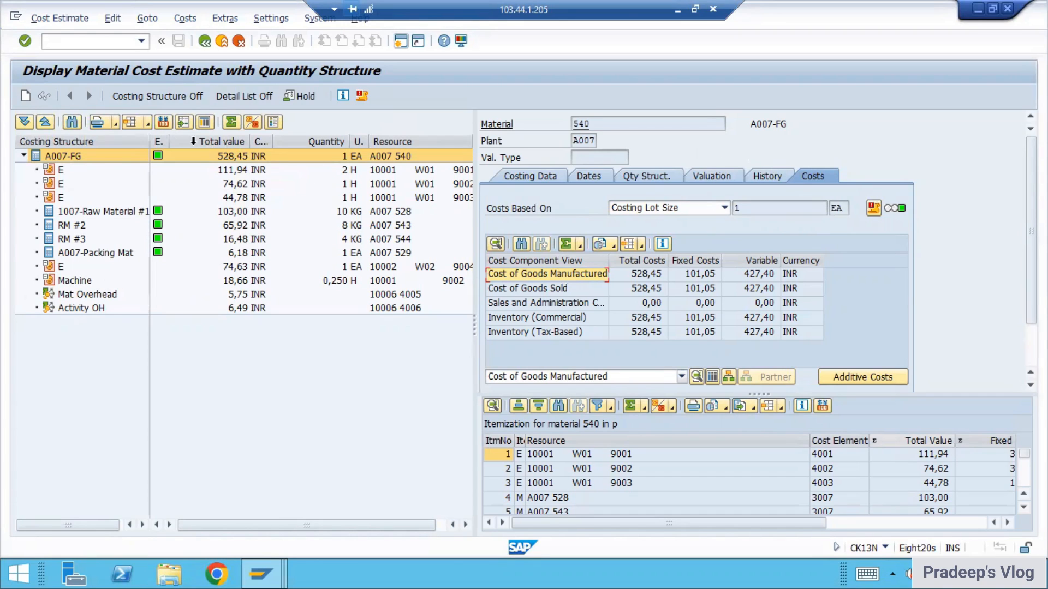
Step: Switch the costing structure amounts of the material cost estimate to controlling area currency (USD)
{"action": "left_click", "coordinate": [163, 121]}
{"action": "left_click", "coordinate": [94, 151]}
{"action": "left_click", "coordinate": [190, 192]}
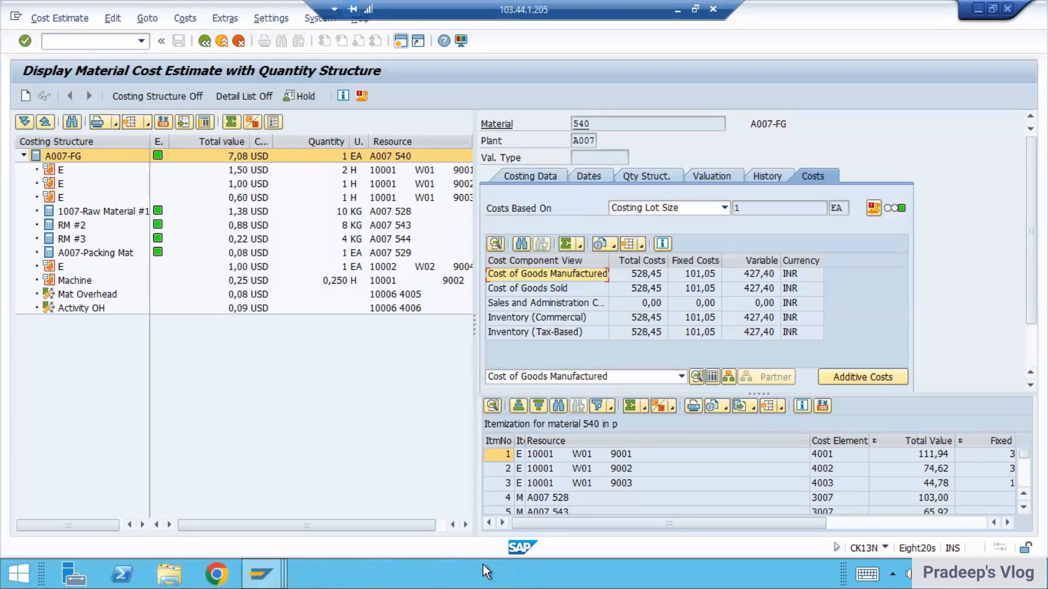
{"action": "left_click_drag", "start_coordinate": [602, 253], "coordinate": [608, 268]}
{"action": "left_click_drag", "start_coordinate": [621, 258], "coordinate": [628, 300]}
{"action": "mouse_move", "coordinate": [657, 265]}
{"action": "left_mouse_down"}
{"action": "mouse_move", "coordinate": [671, 280]}
{"action": "mouse_move", "coordinate": [662, 297]}
{"action": "left_mouse_up"}
{"action": "mouse_move", "coordinate": [700, 251]}
{"action": "left_mouse_down"}
{"action": "mouse_move", "coordinate": [697, 273]}
{"action": "mouse_move", "coordinate": [756, 237]}
{"action": "left_mouse_up"}
{"action": "left_click_drag", "start_coordinate": [739, 251], "coordinate": [751, 248]}
{"action": "left_click_drag", "start_coordinate": [822, 224], "coordinate": [840, 245]}
{"action": "mouse_move", "coordinate": [836, 232]}
{"action": "left_mouse_down"}
{"action": "mouse_move", "coordinate": [828, 262]}
{"action": "mouse_move", "coordinate": [832, 241]}
{"action": "mouse_move", "coordinate": [798, 262]}
{"action": "left_mouse_up"}
{"action": "mouse_move", "coordinate": [790, 303]}
{"action": "left_mouse_down"}
{"action": "mouse_move", "coordinate": [789, 325]}
{"action": "mouse_move", "coordinate": [813, 306]}
{"action": "mouse_move", "coordinate": [807, 318]}
{"action": "left_mouse_up"}
{"action": "mouse_move", "coordinate": [851, 294]}
{"action": "left_mouse_down"}
{"action": "mouse_move", "coordinate": [841, 309]}
{"action": "mouse_move", "coordinate": [872, 286]}
{"action": "left_mouse_up"}
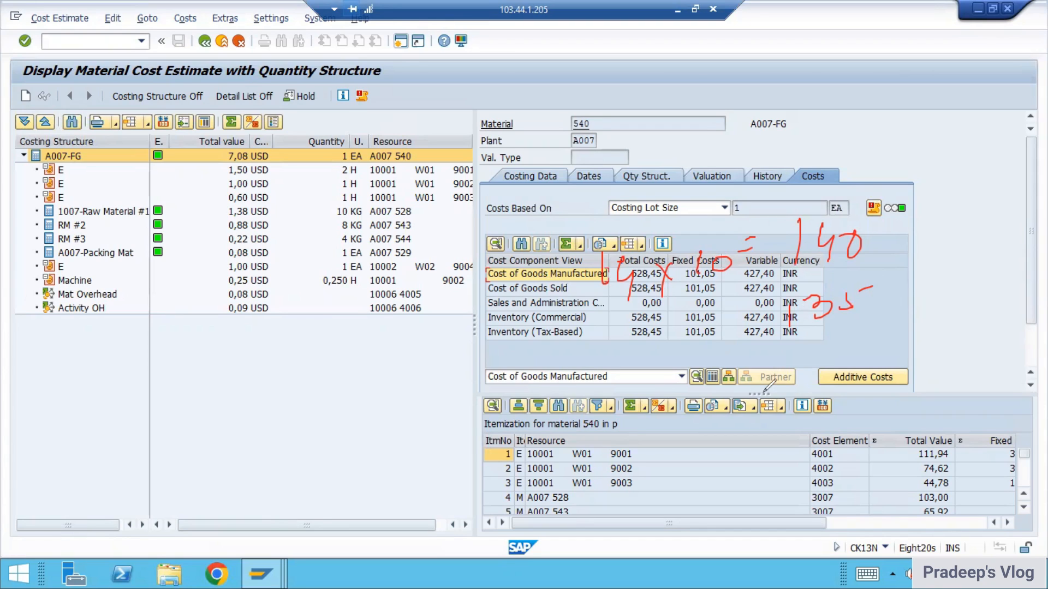
{"action": "key", "text": "e"}
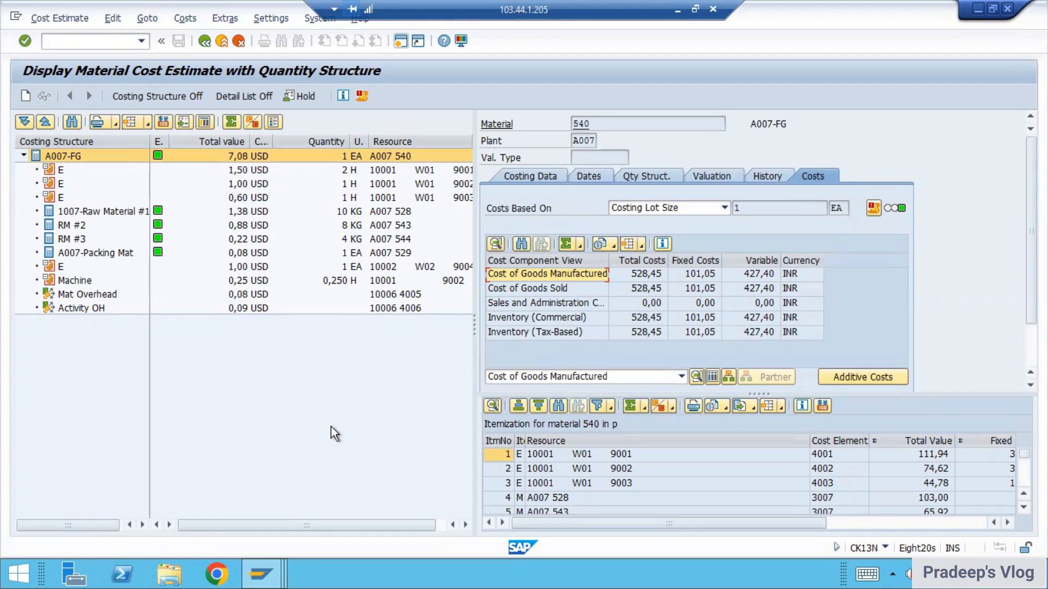
Step: Switch to the PowerPoint Q & A presentation and go to slide 5 about editing the default cost center
{"action": "left_click", "coordinate": [677, 9]}
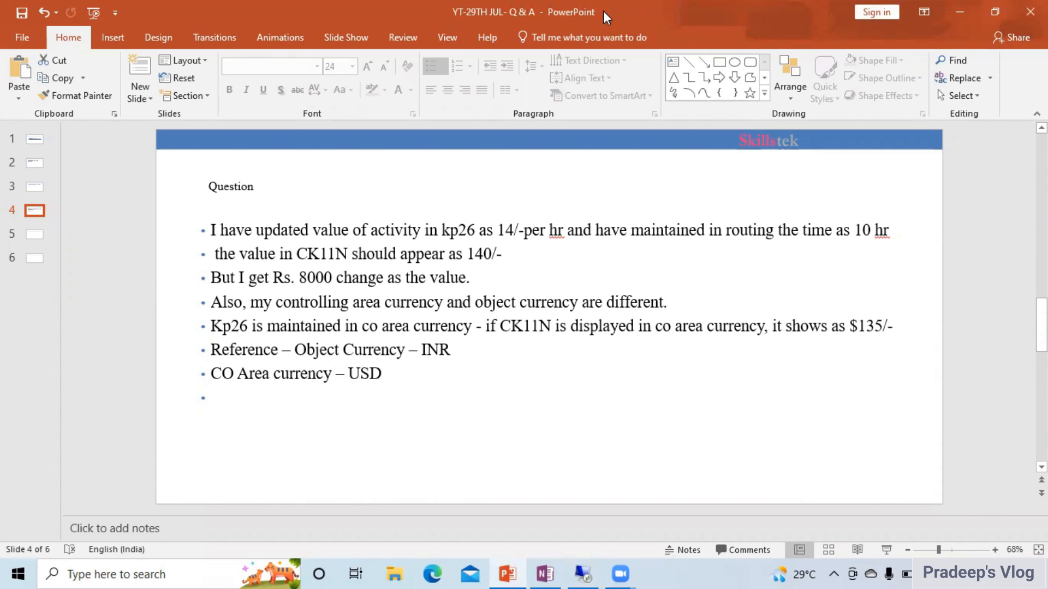
{"action": "key", "text": "Page_Down"}
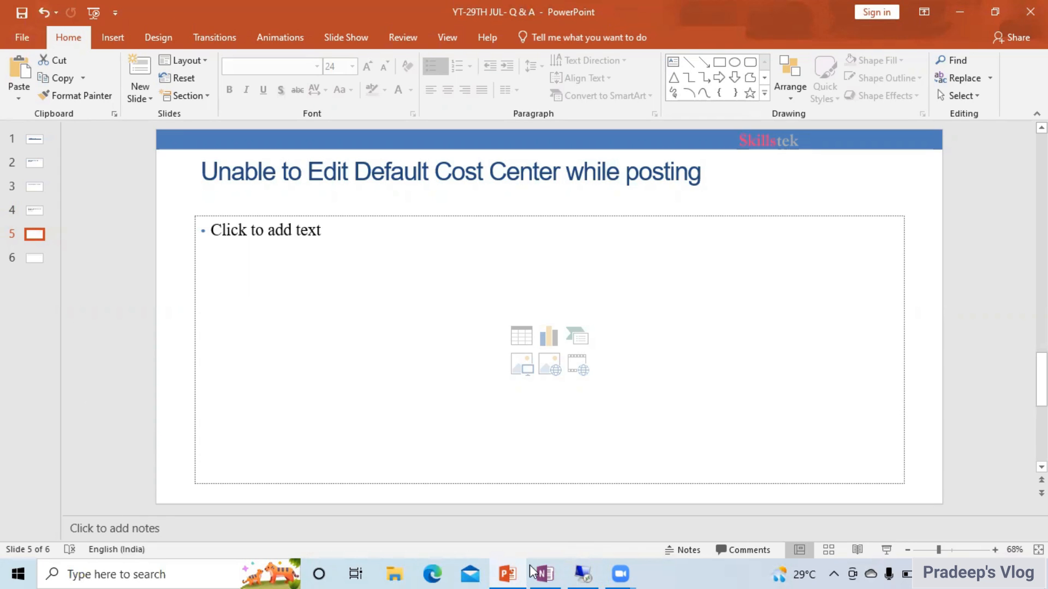
{"action": "left_click", "coordinate": [599, 570]}
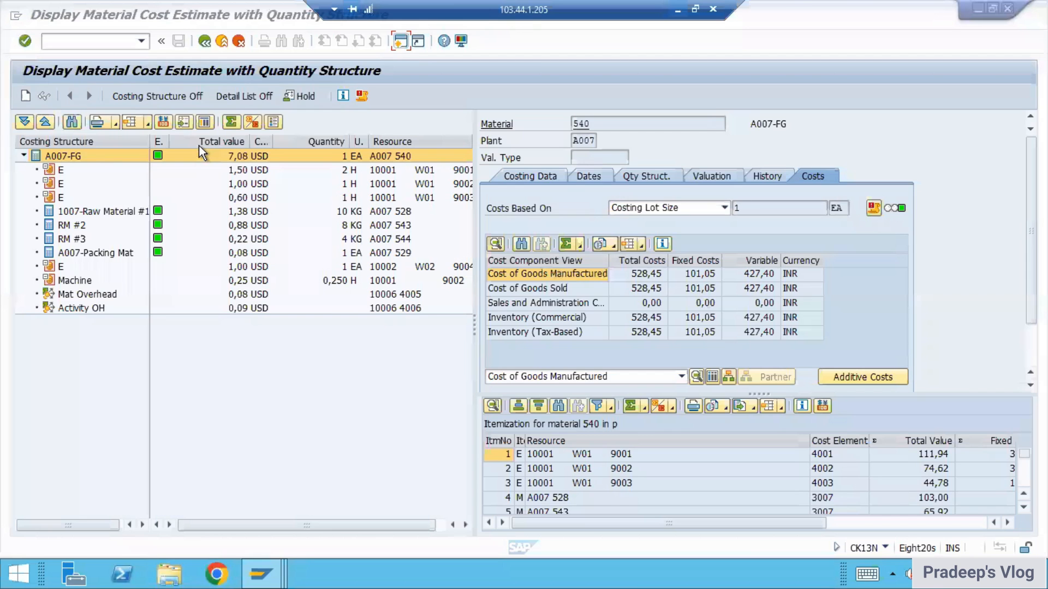
{"action": "left_click", "coordinate": [677, 9]}
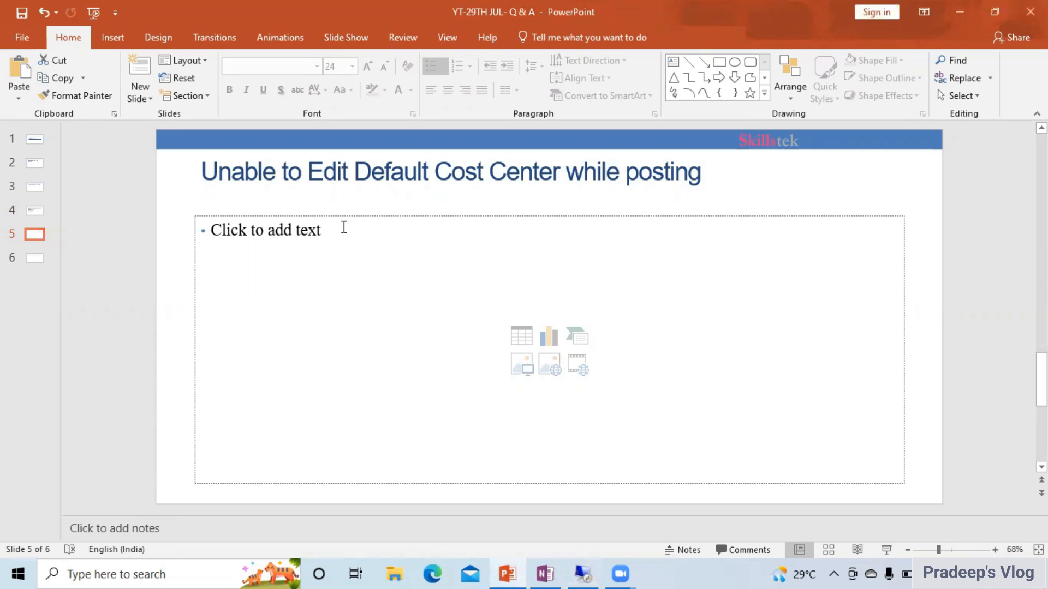
Step: Add "OKB9" as the first bullet in the slide's body and start a new bullet below it
{"action": "left_click", "coordinate": [343, 227]}
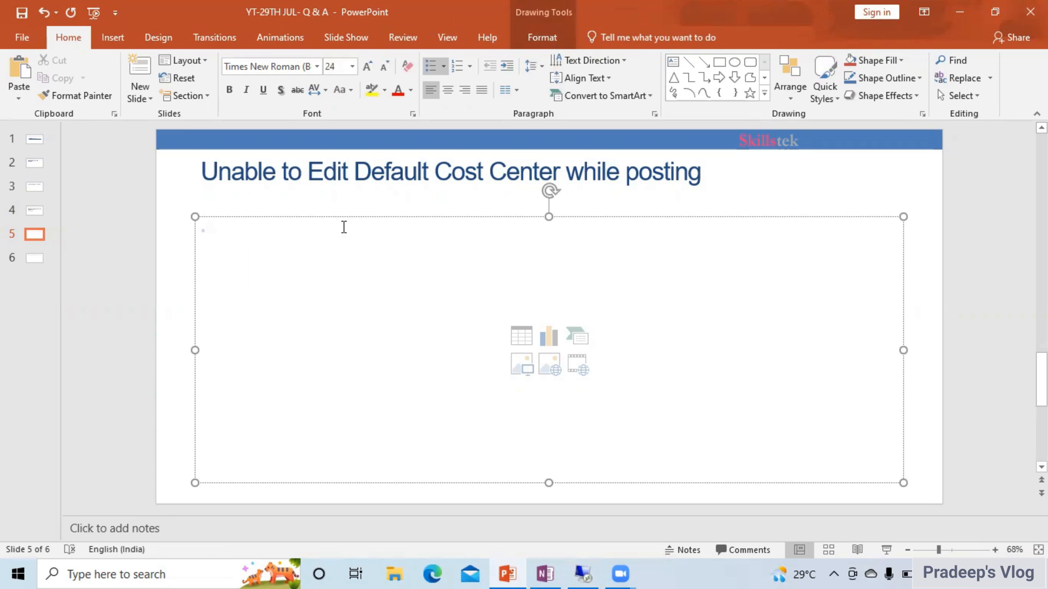
{"action": "type", "text": "OKB9"}
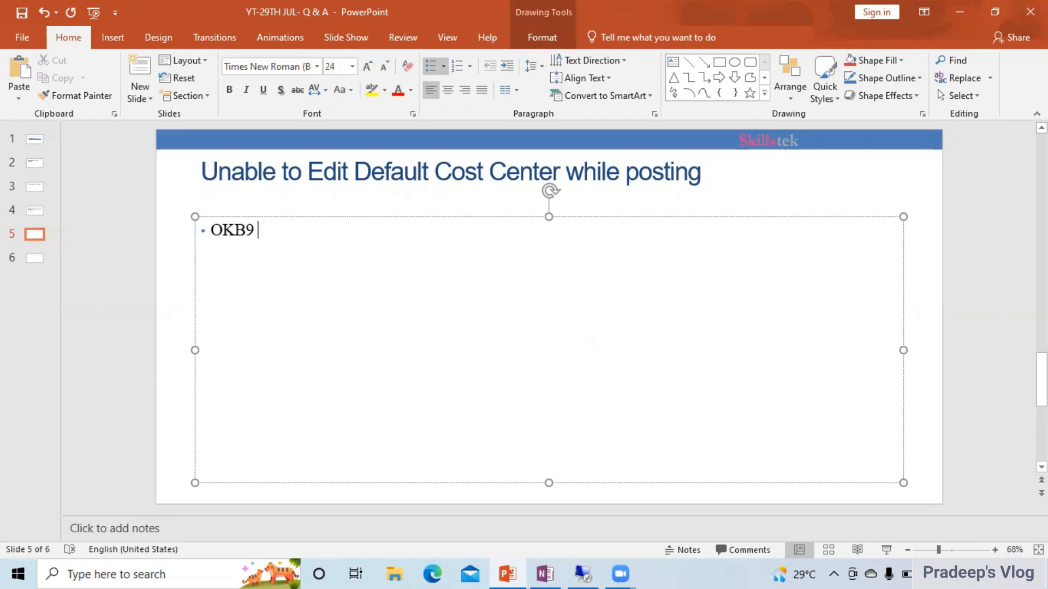
{"action": "key", "text": "Return"}
Step: Switch to the SAP activity type/price window, run transaction FS00 and select account 003001 Wages under Profit & Loss
{"action": "left_click", "coordinate": [585, 573]}
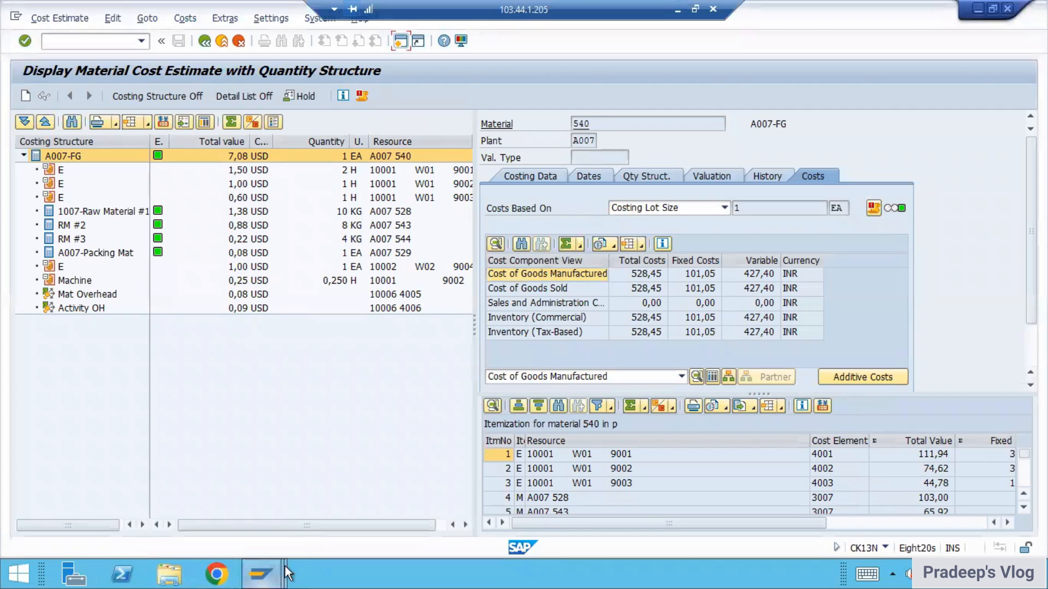
{"action": "left_click", "coordinate": [268, 575]}
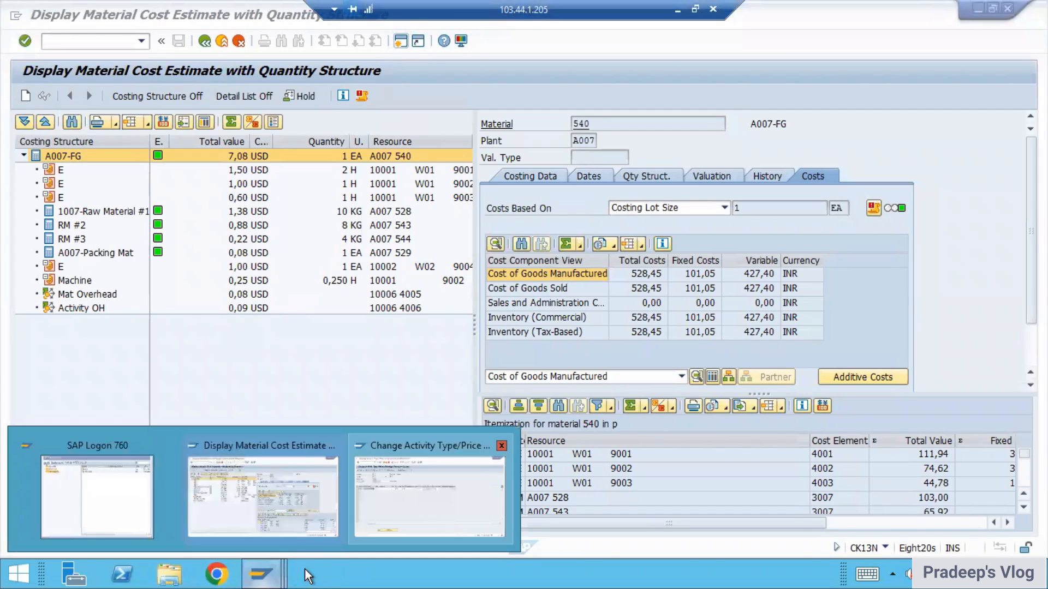
{"action": "mouse_move", "coordinate": [267, 568]}
{"action": "left_click", "coordinate": [426, 491]}
{"action": "left_click", "coordinate": [67, 43]}
{"action": "type", "text": "/nkp26"}
{"action": "key", "text": "Return"}
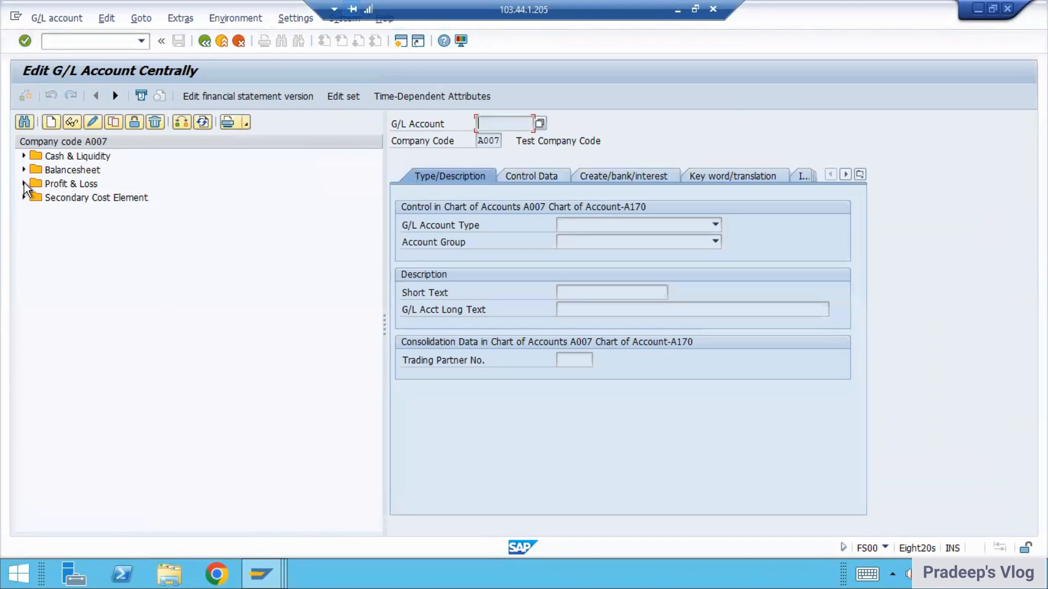
{"action": "left_click", "coordinate": [24, 184]}
{"action": "left_click", "coordinate": [114, 212]}
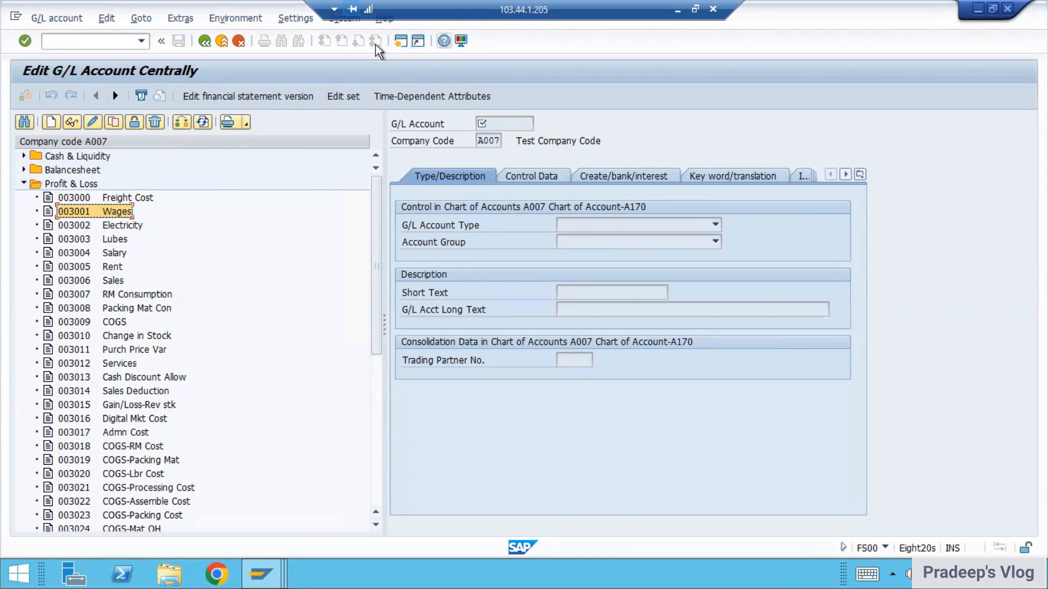
Step: Open a new SAP session and load table TKA3A in transaction SE16N
{"action": "left_click", "coordinate": [400, 44]}
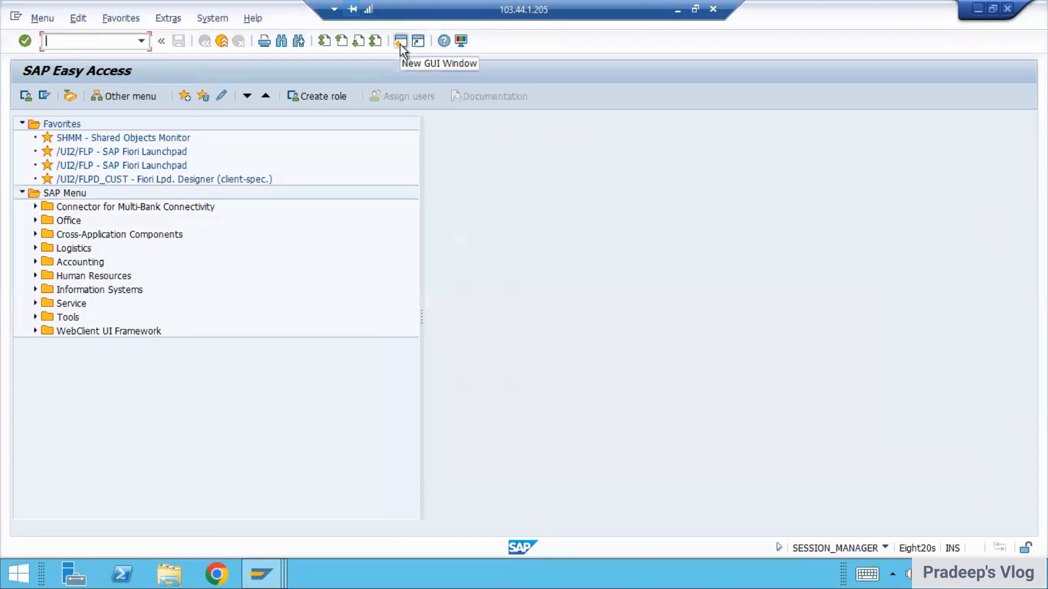
{"action": "type", "text": "SE16N"}
{"action": "key", "text": "Return"}
{"action": "type", "text": "TKA3A"}
{"action": "key", "text": "Return"}
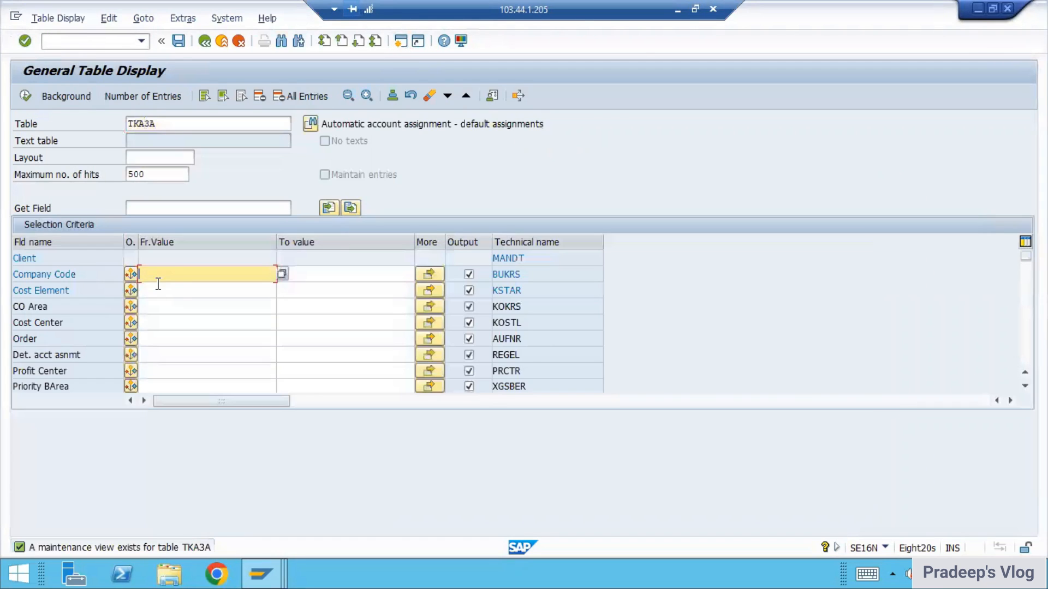
Step: Display the TKA3A entries for company code A007 and cost element 3001
{"action": "type", "text": "A007"}
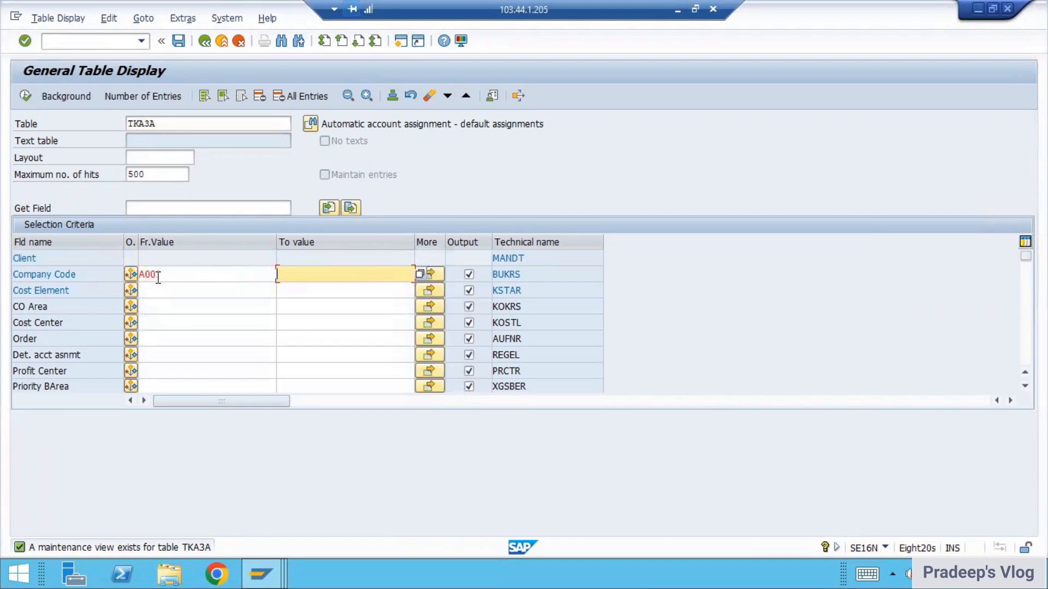
{"action": "left_click", "coordinate": [215, 291]}
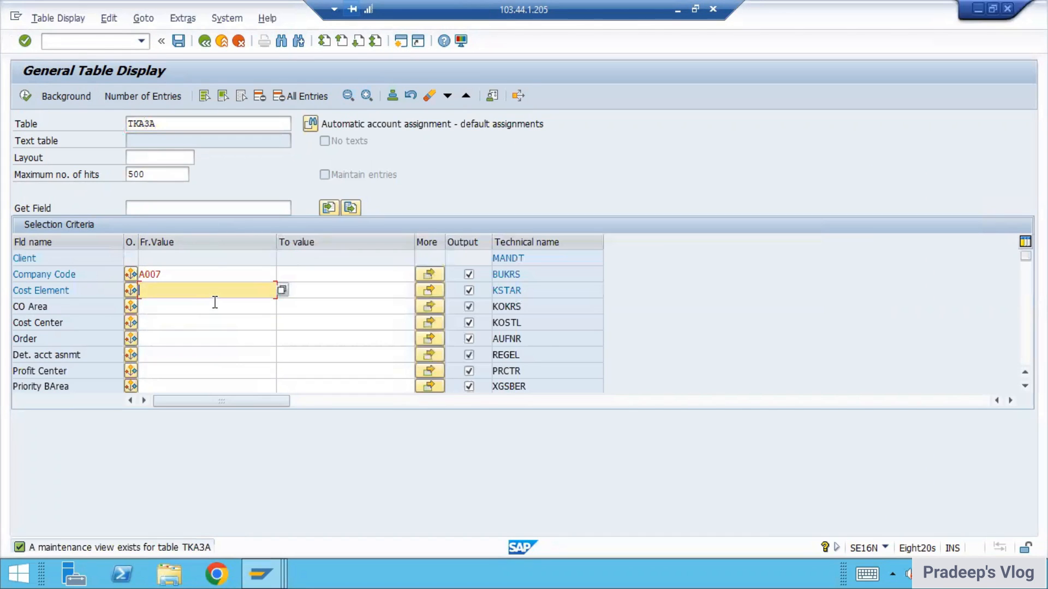
{"action": "type", "text": "3001"}
{"action": "key", "text": "Return"}
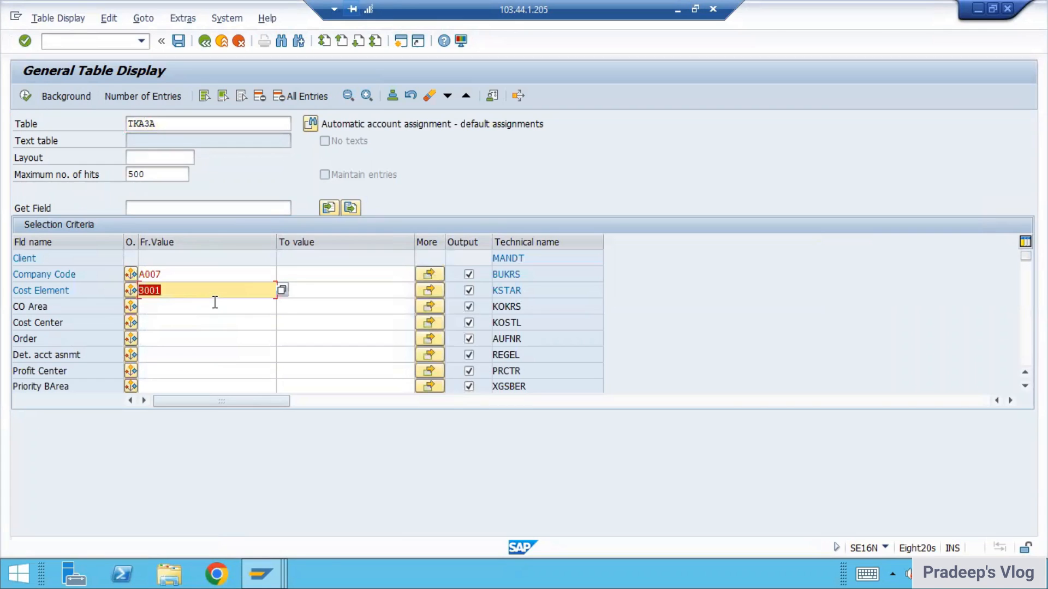
{"action": "left_click", "coordinate": [20, 98]}
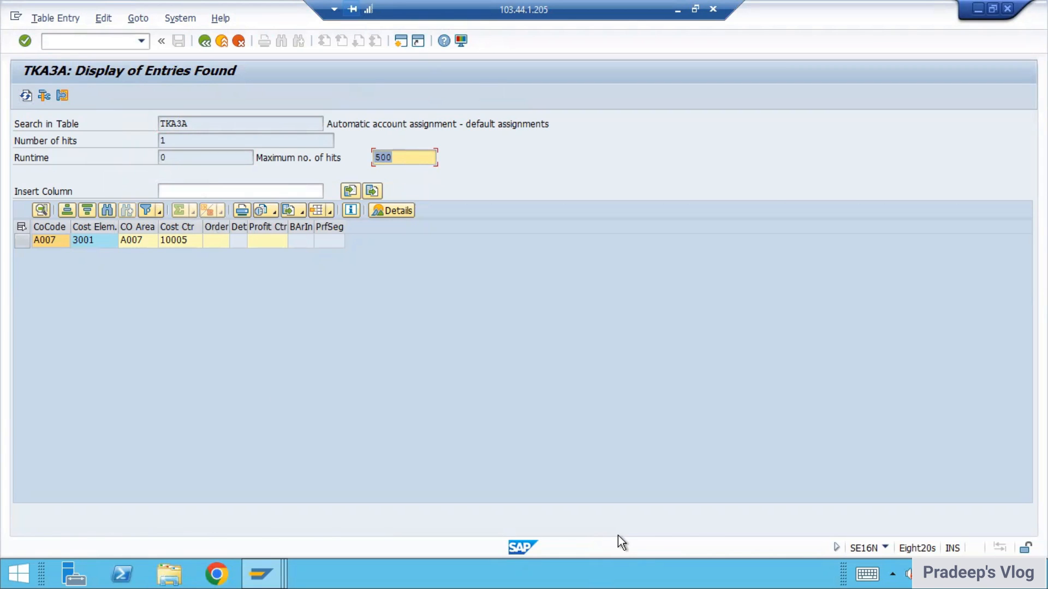
{"action": "left_click_drag", "start_coordinate": [642, 220], "coordinate": [642, 265]}
{"action": "left_click_drag", "start_coordinate": [635, 220], "coordinate": [652, 220]}
{"action": "left_click_drag", "start_coordinate": [633, 252], "coordinate": [659, 239]}
{"action": "left_click_drag", "start_coordinate": [670, 224], "coordinate": [692, 234]}
{"action": "mouse_move", "coordinate": [713, 221]}
{"action": "left_mouse_down"}
{"action": "mouse_move", "coordinate": [706, 235]}
{"action": "mouse_move", "coordinate": [728, 217]}
{"action": "left_mouse_up"}
{"action": "left_click_drag", "start_coordinate": [740, 214], "coordinate": [731, 216]}
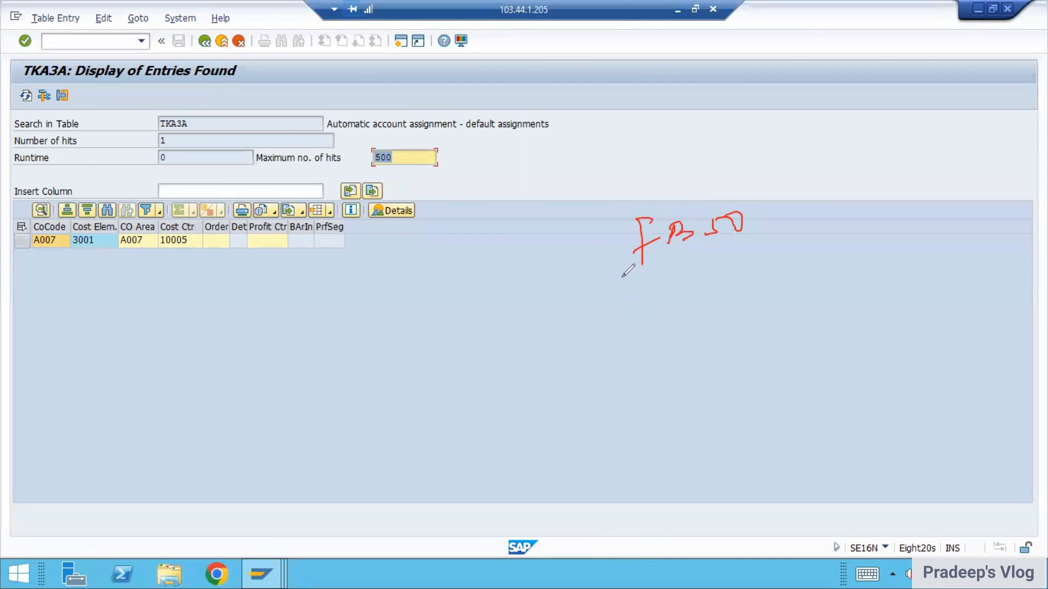
{"action": "left_click_drag", "start_coordinate": [645, 284], "coordinate": [634, 305]}
{"action": "mouse_move", "coordinate": [666, 282]}
{"action": "left_mouse_down"}
{"action": "mouse_move", "coordinate": [696, 276]}
{"action": "mouse_move", "coordinate": [697, 299]}
{"action": "left_mouse_up"}
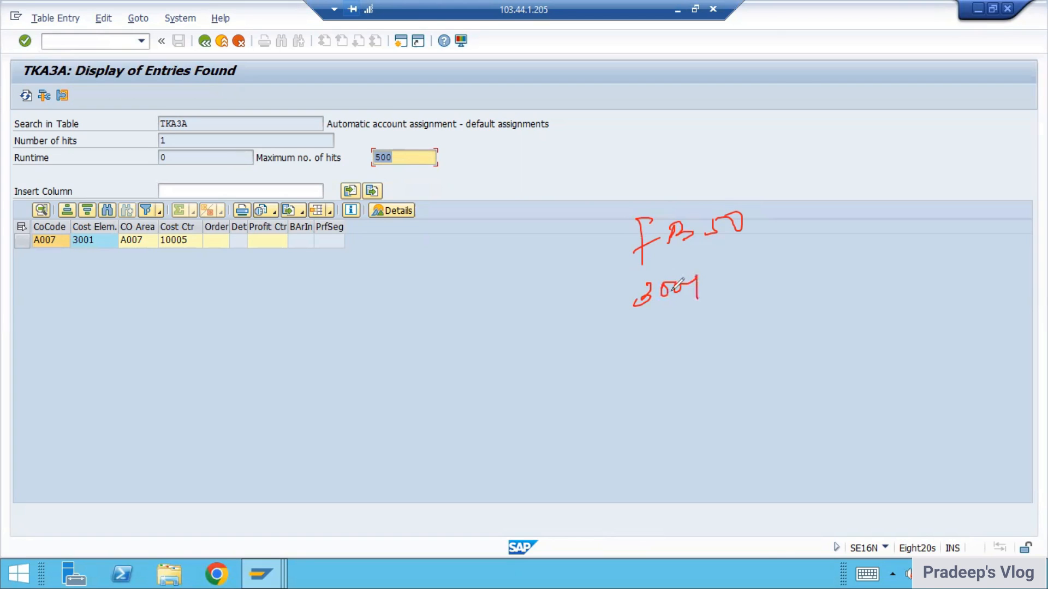
{"action": "mouse_move", "coordinate": [776, 282]}
{"action": "left_mouse_down"}
{"action": "mouse_move", "coordinate": [879, 258]}
{"action": "mouse_move", "coordinate": [897, 244]}
{"action": "mouse_move", "coordinate": [945, 251]}
{"action": "left_mouse_up"}
{"action": "left_click_drag", "start_coordinate": [963, 231], "coordinate": [984, 222]}
{"action": "mouse_move", "coordinate": [910, 169]}
{"action": "left_mouse_down"}
{"action": "mouse_move", "coordinate": [940, 173]}
{"action": "mouse_move", "coordinate": [934, 191]}
{"action": "left_mouse_up"}
{"action": "left_click_drag", "start_coordinate": [906, 203], "coordinate": [993, 183]}
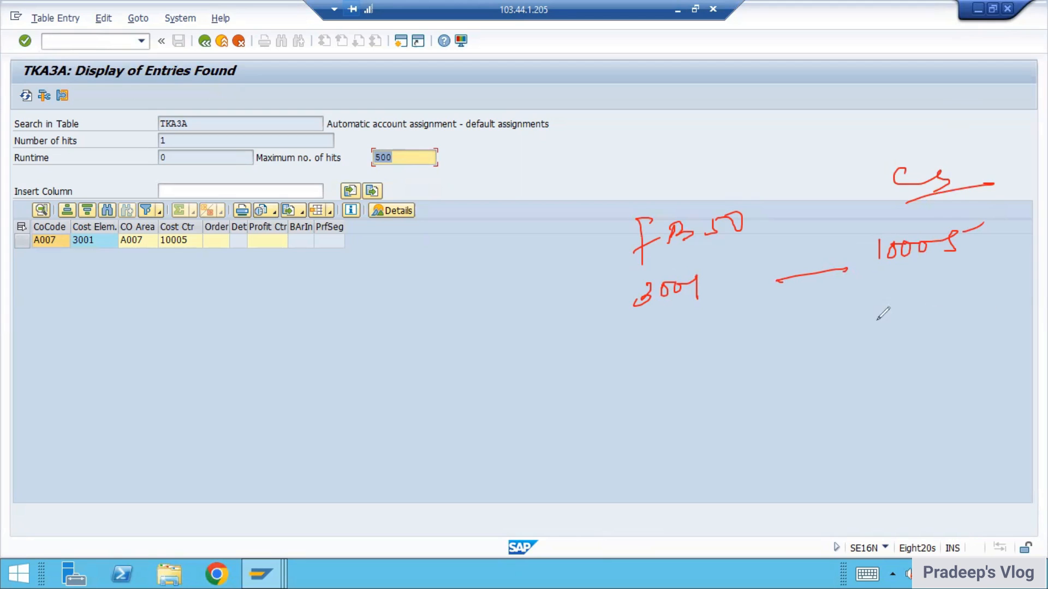
{"action": "left_click_drag", "start_coordinate": [918, 231], "coordinate": [935, 250]}
{"action": "left_click_drag", "start_coordinate": [927, 226], "coordinate": [917, 286]}
{"action": "key", "text": "e"}
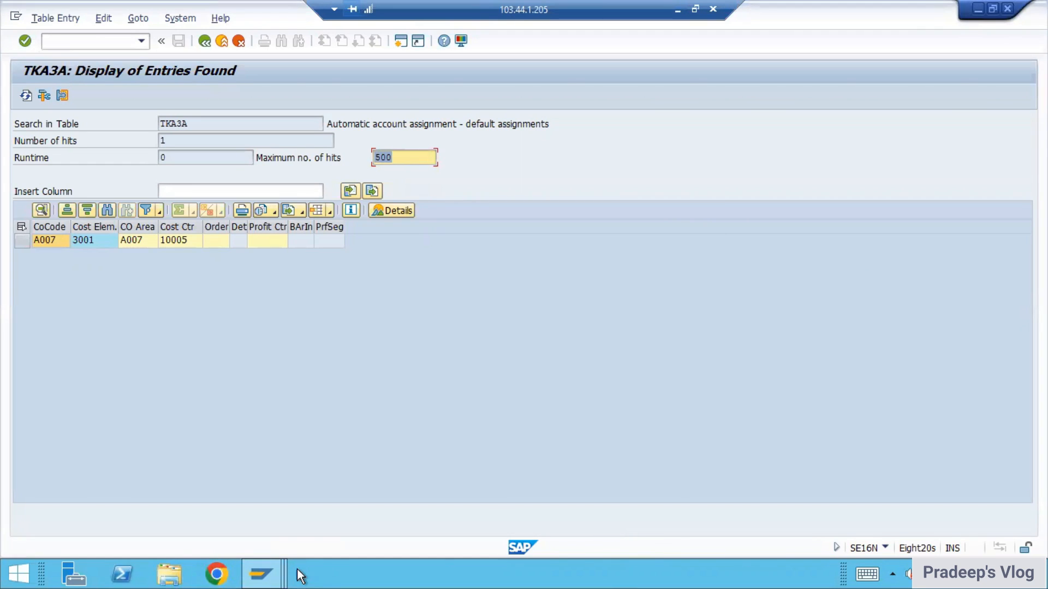
Step: Go to the material cost estimate session and start transaction FB50 there
{"action": "left_click", "coordinate": [269, 570]}
{"action": "left_click", "coordinate": [294, 542]}
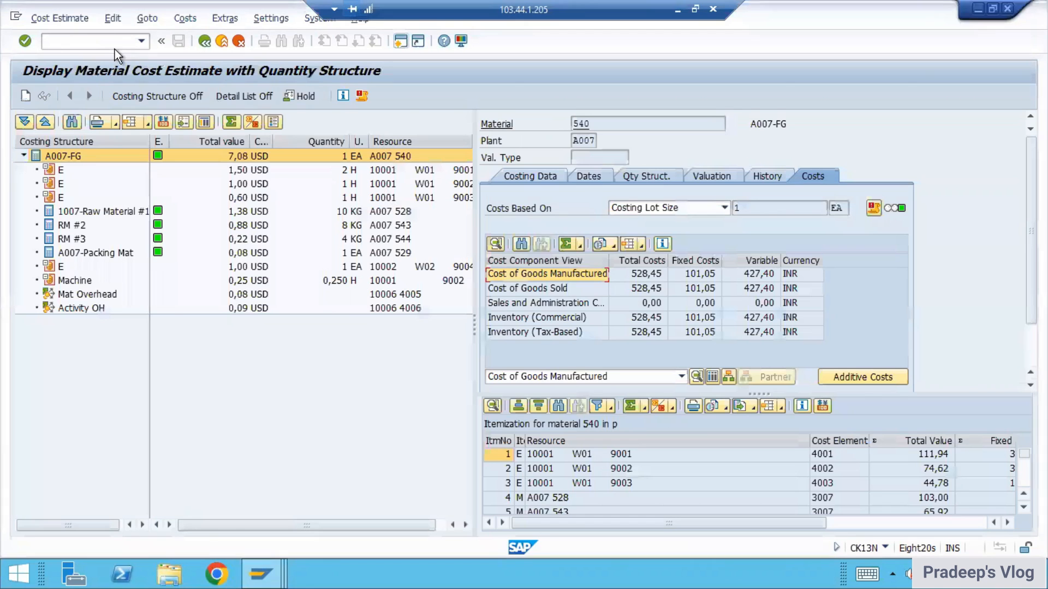
{"action": "left_click", "coordinate": [99, 41]}
{"action": "type", "text": "/NFB50"}
{"action": "key", "text": "Return"}
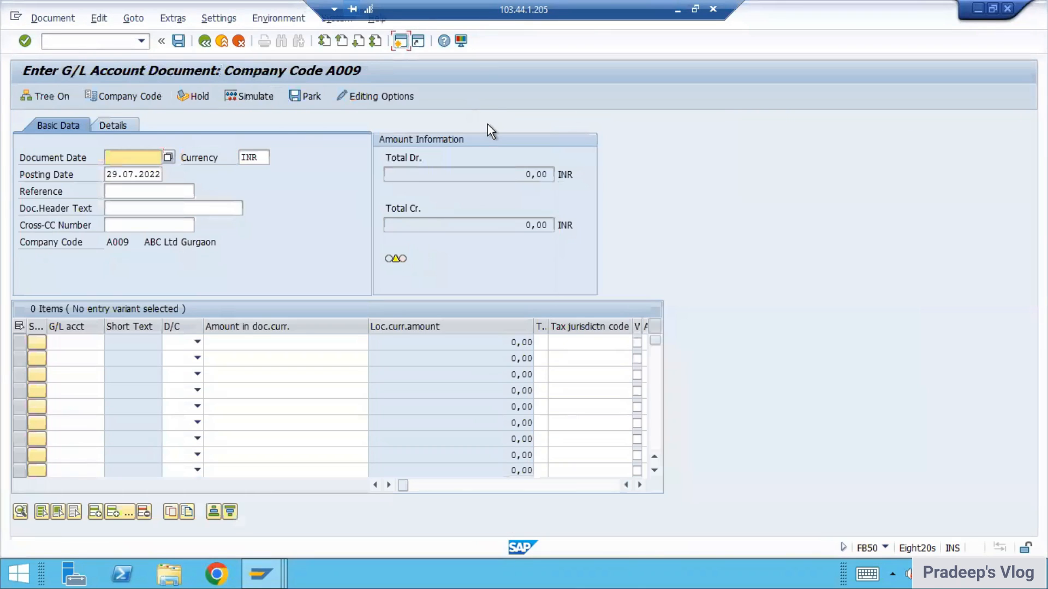
Step: Set the G/L document's company code to A007 and its document date to 29.07.2022
{"action": "left_click", "coordinate": [137, 94]}
{"action": "type", "text": "A007"}
{"action": "key", "text": "Return"}
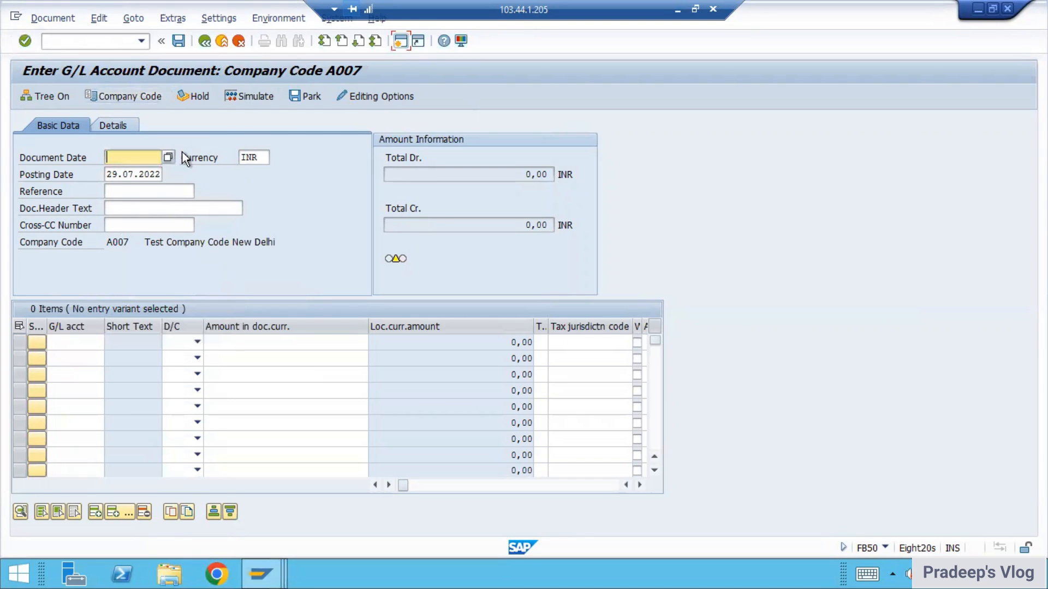
{"action": "left_click", "coordinate": [170, 158]}
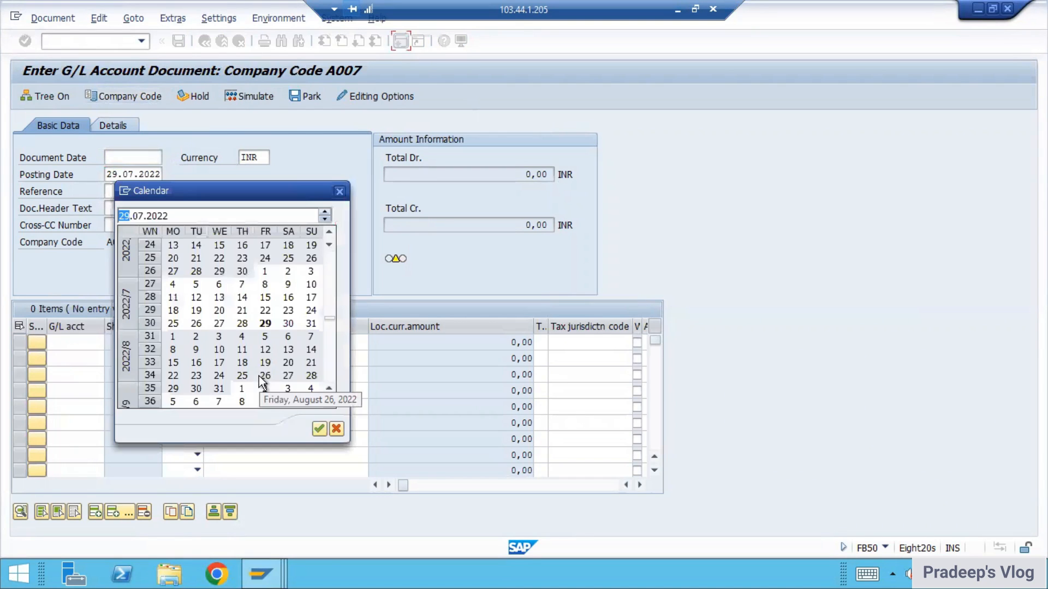
{"action": "double_click", "coordinate": [269, 324]}
Step: Enter the first line item as a debit of 110 to G/L account 3001
{"action": "left_click", "coordinate": [75, 342]}
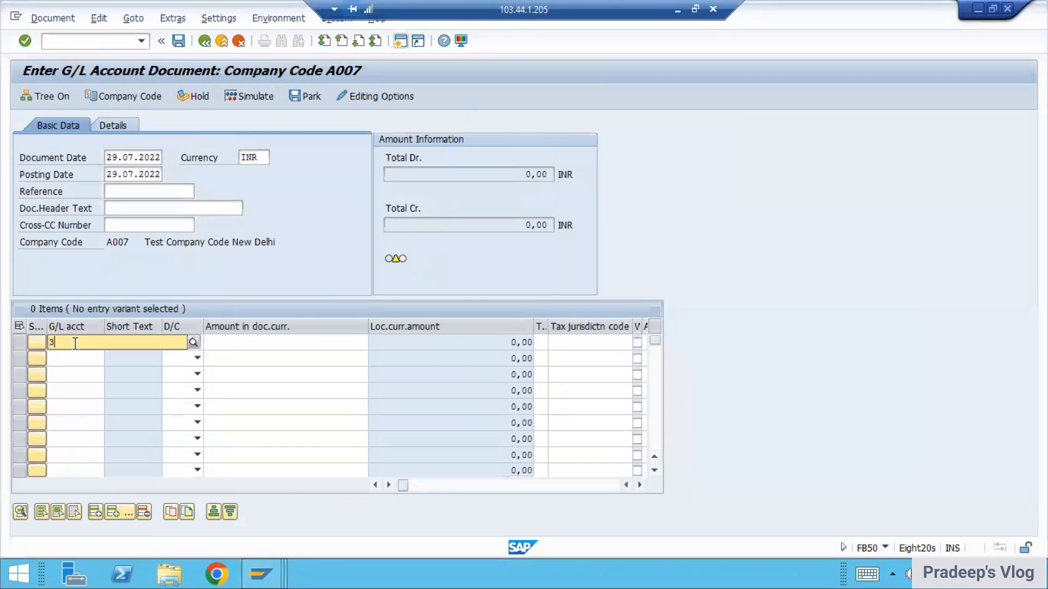
{"action": "type", "text": "3001"}
{"action": "key", "text": "Tab"}
{"action": "key", "text": "Down"}
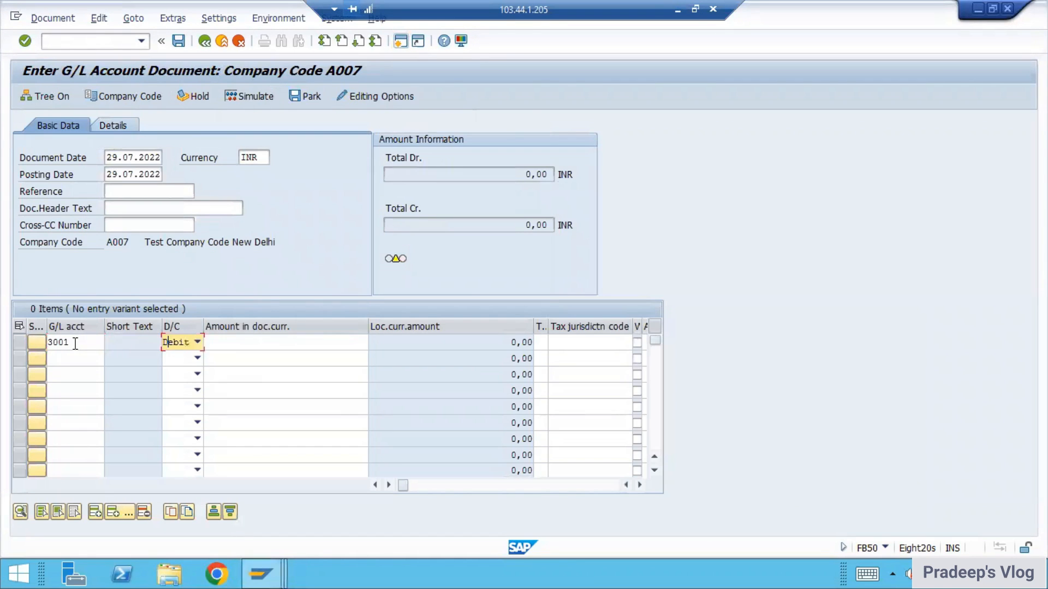
{"action": "key", "text": "Tab"}
{"action": "type", "text": "11"}
{"action": "key", "text": "Tab"}
{"action": "key", "text": "Tab"}
{"action": "key", "text": "Tab"}
{"action": "key", "text": "Tab"}
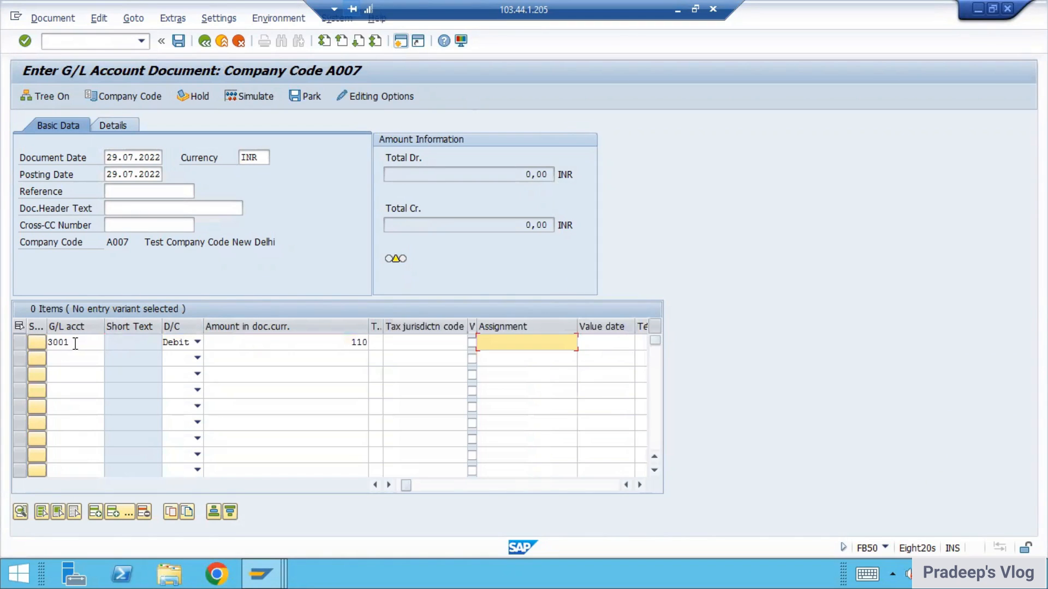
{"action": "key", "text": "shift+Tab"}
{"action": "key", "text": "shift+Tab"}
{"action": "key", "text": "shift+Tab"}
{"action": "key", "text": "shift+Tab"}
{"action": "key", "text": "Return"}
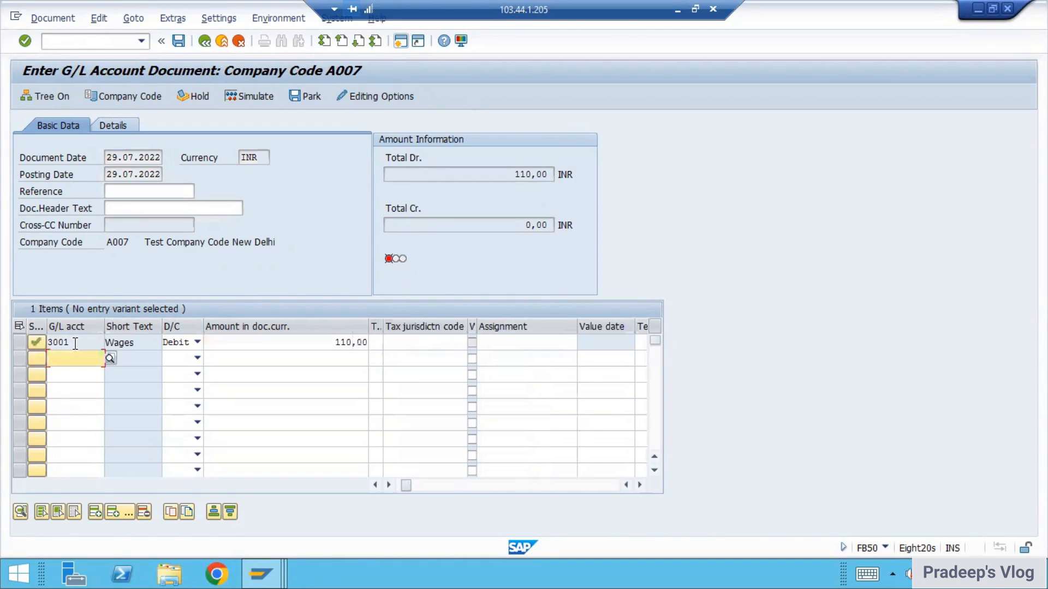
Step: Examine the cost center field of the Wages line item to check its default assignment
{"action": "key", "text": "Tab"}
{"action": "key", "text": "Tab"}
{"action": "key", "text": "Tab"}
{"action": "key", "text": "Tab"}
{"action": "key", "text": "Tab"}
{"action": "key", "text": "Tab"}
{"action": "key", "text": "Tab"}
{"action": "key", "text": "Tab"}
{"action": "key", "text": "Tab"}
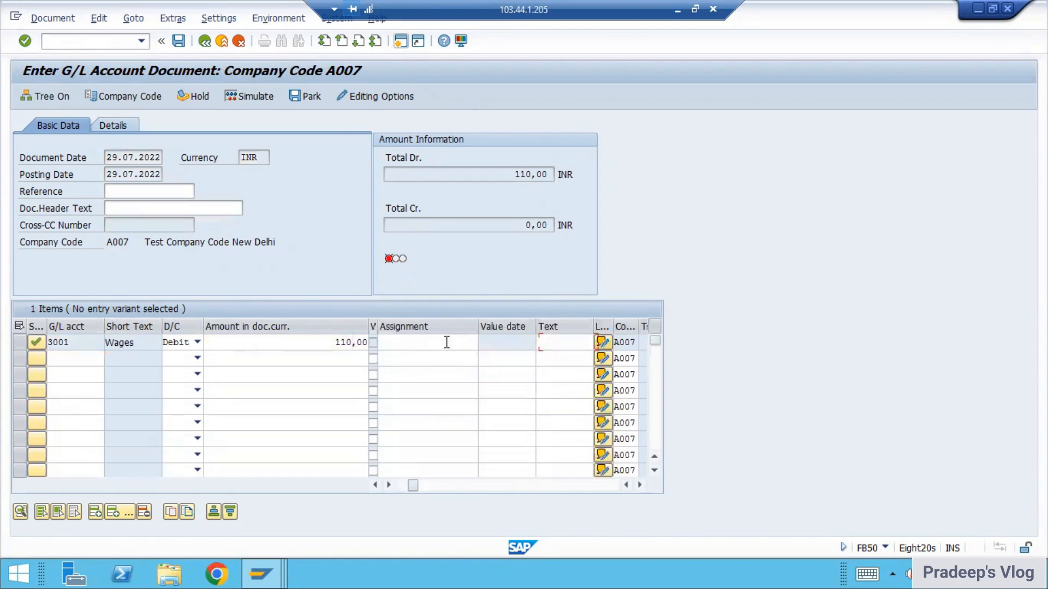
{"action": "key", "text": "shift+Tab"}
{"action": "key", "text": "shift+Tab"}
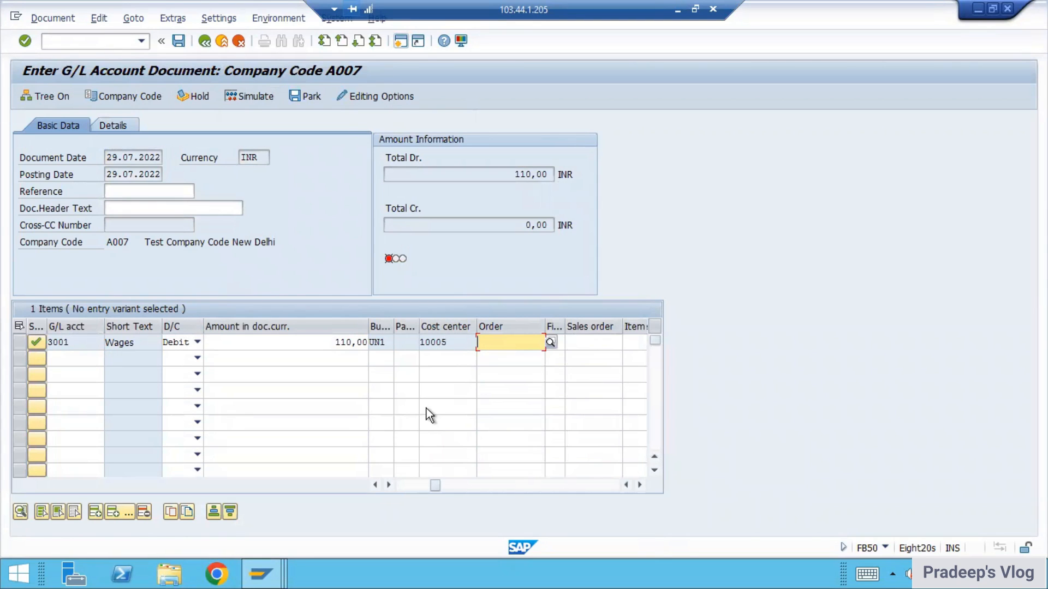
{"action": "mouse_move", "coordinate": [461, 343]}
{"action": "left_mouse_down"}
{"action": "mouse_move", "coordinate": [434, 371]}
{"action": "mouse_move", "coordinate": [449, 364]}
{"action": "left_mouse_up"}
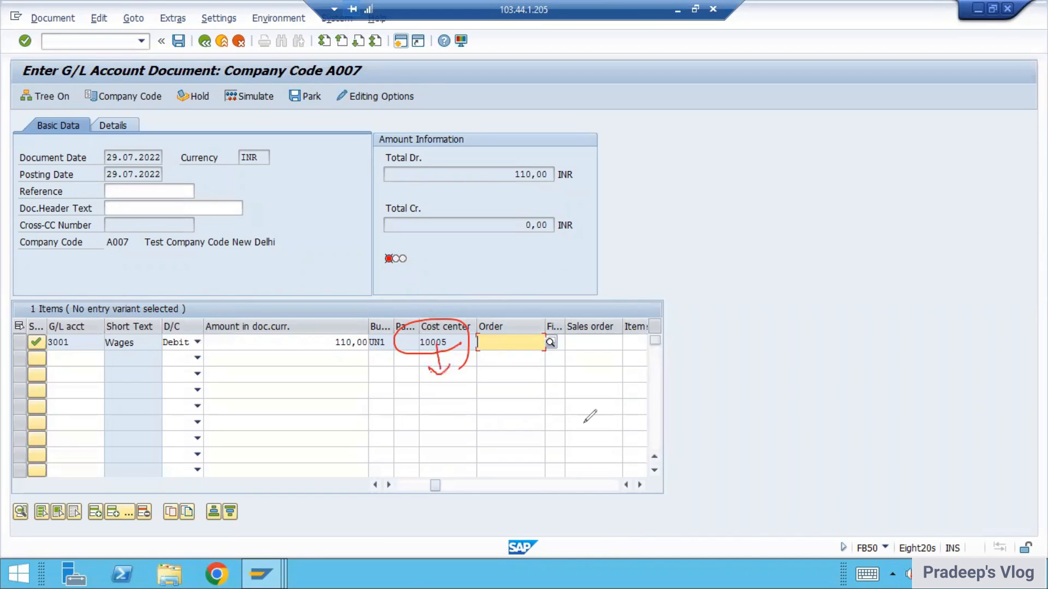
{"action": "key", "text": "Escape"}
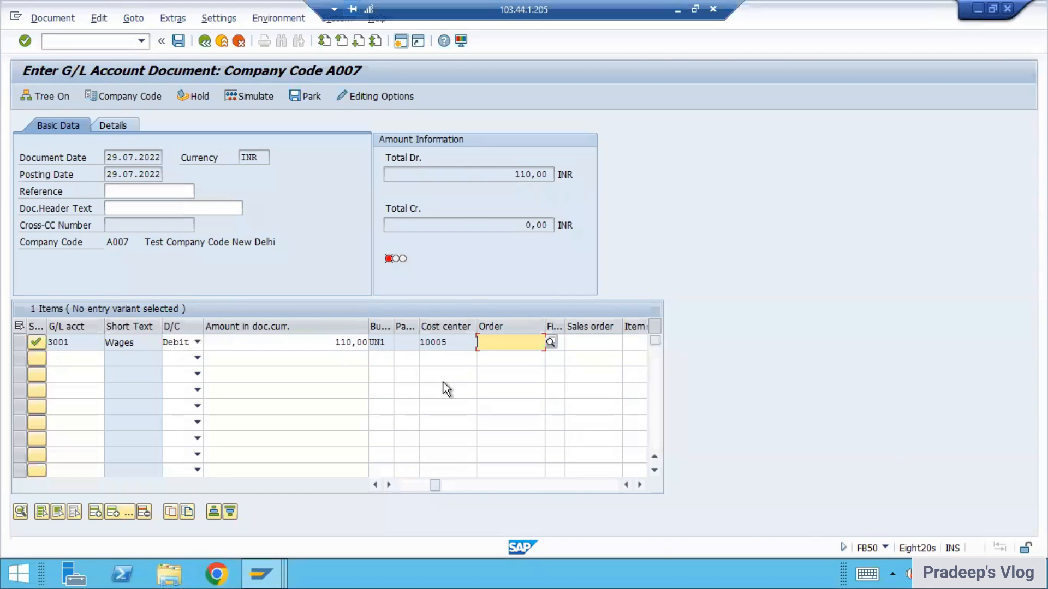
Step: Check the list of cost centers available for the Wages line item and try to pick a different one
{"action": "left_click", "coordinate": [456, 345]}
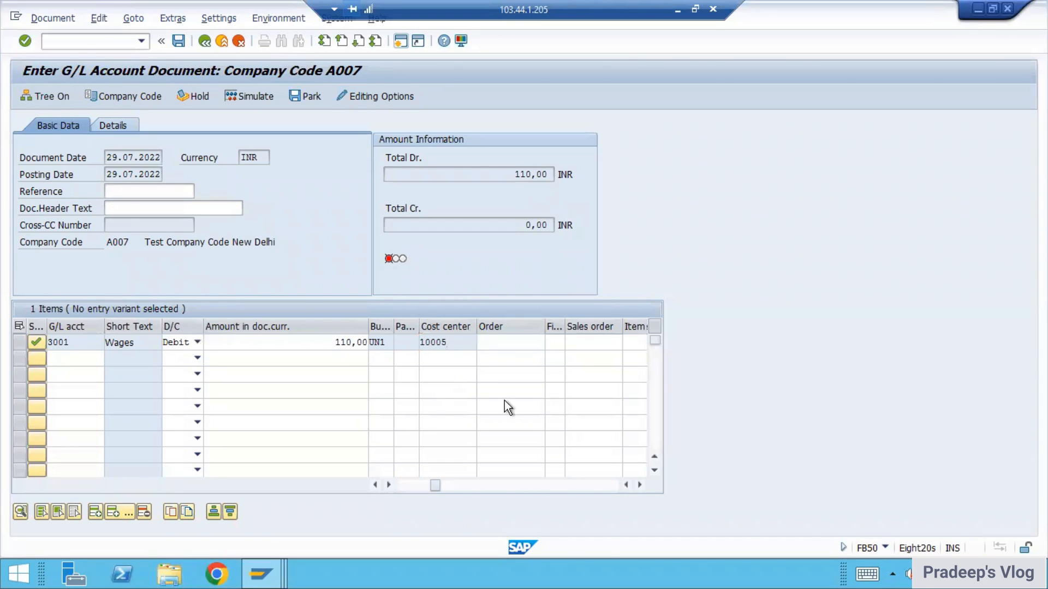
{"action": "key", "text": "F4"}
{"action": "key", "text": "Return"}
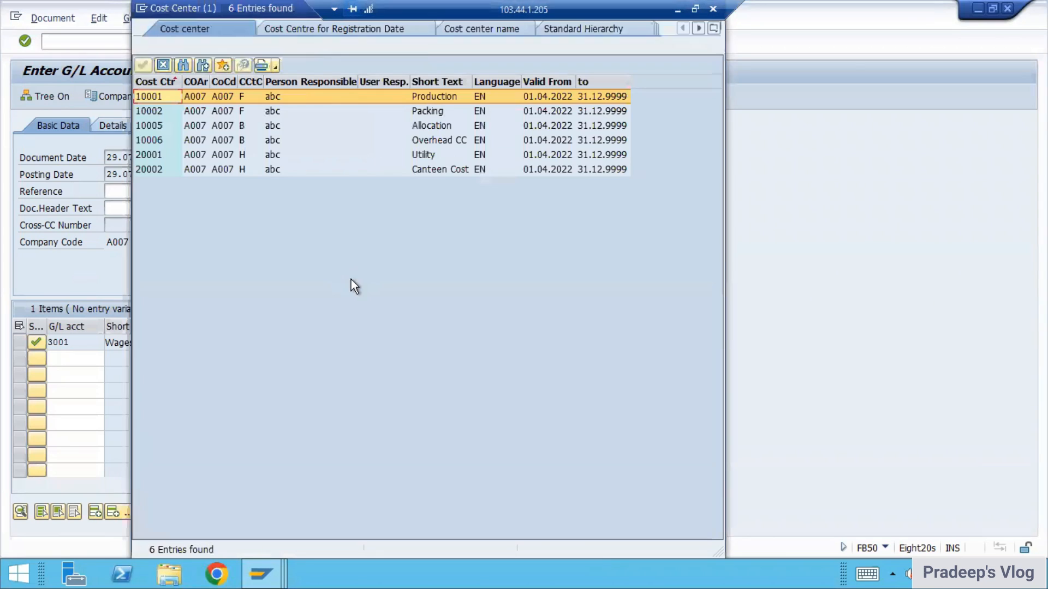
{"action": "left_click", "coordinate": [430, 152]}
{"action": "key", "text": "Escape"}
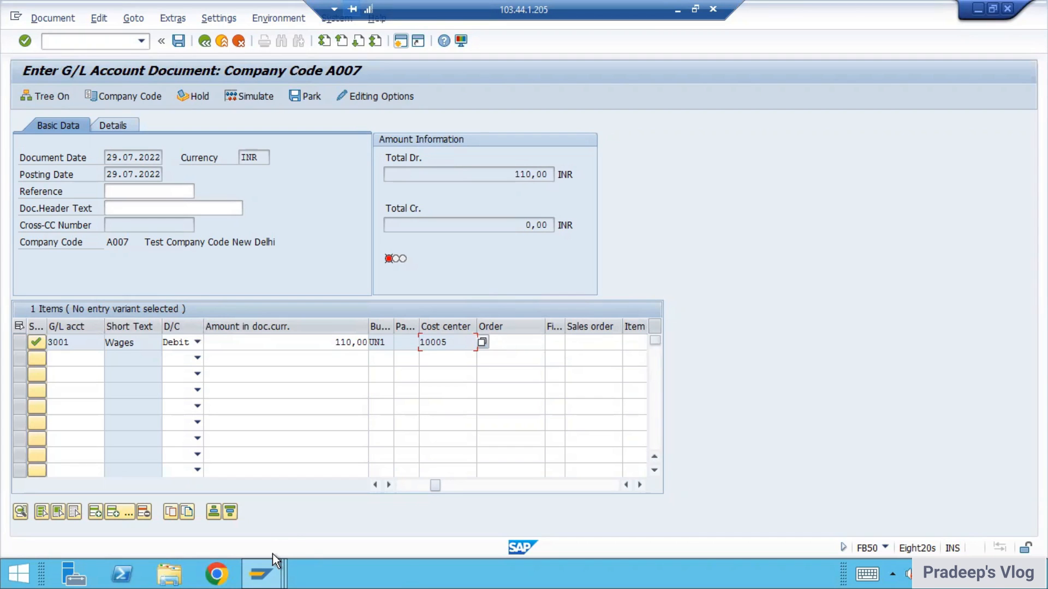
Step: Start transaction OBC4 in the G/L document session and display the field status groups of variant ZTE2
{"action": "left_click", "coordinate": [261, 572]}
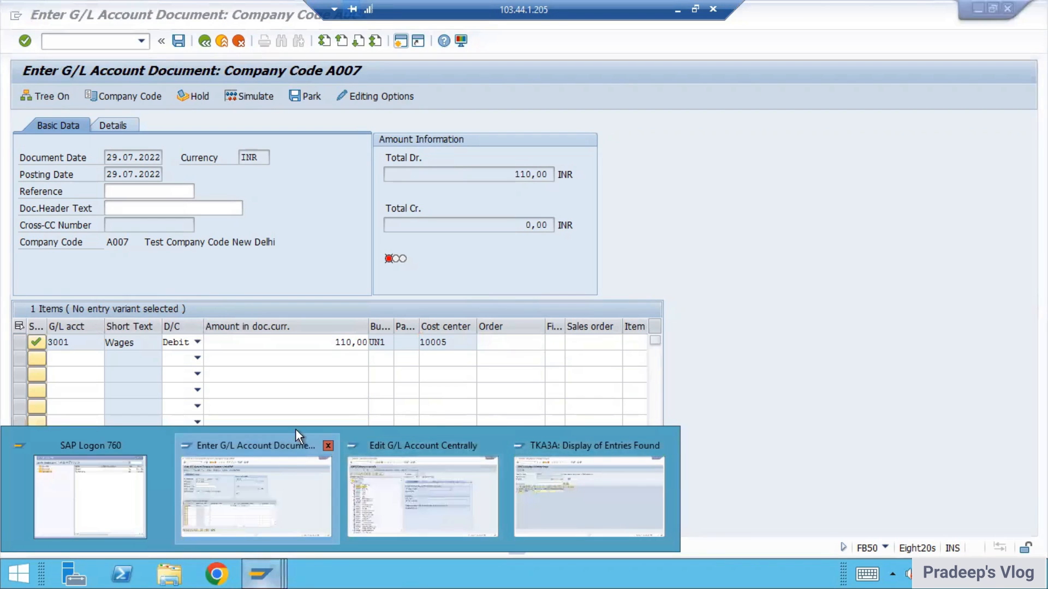
{"action": "left_click", "coordinate": [289, 448]}
{"action": "type", "text": "/NOBC4"}
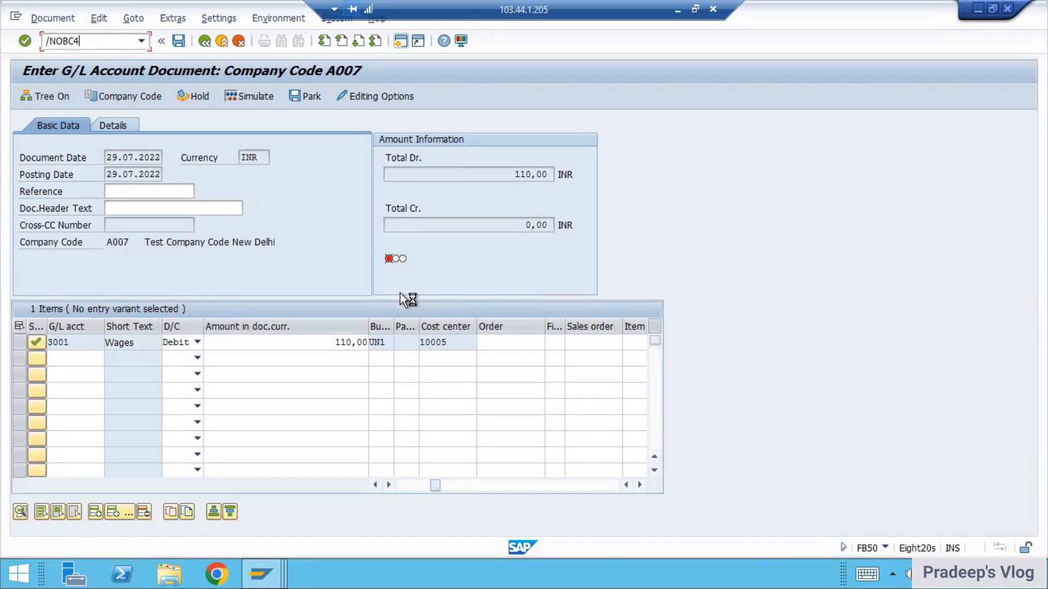
{"action": "key", "text": "Return"}
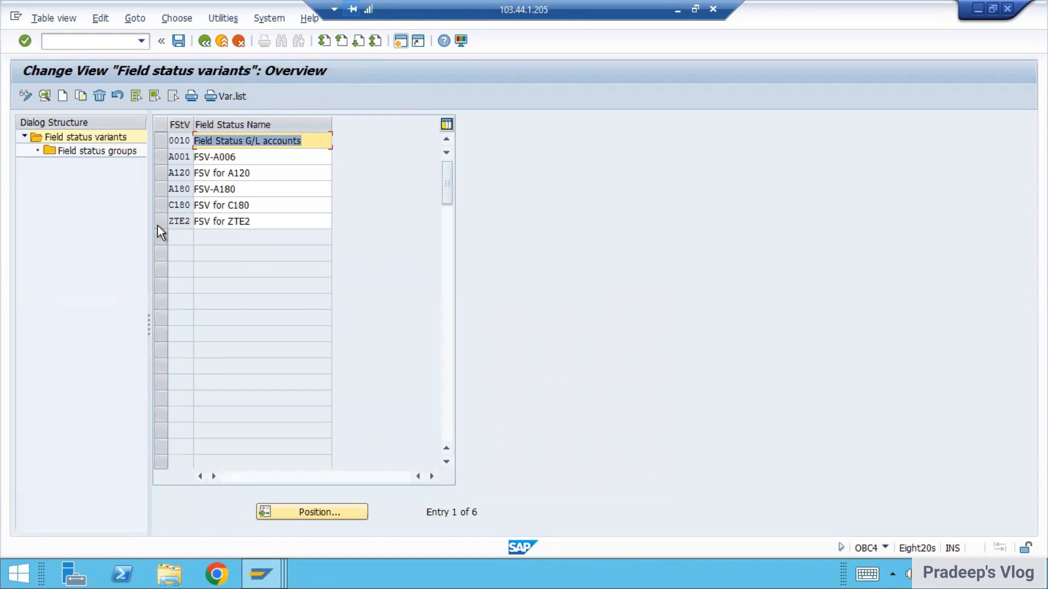
{"action": "left_click", "coordinate": [157, 224]}
{"action": "double_click", "coordinate": [115, 154]}
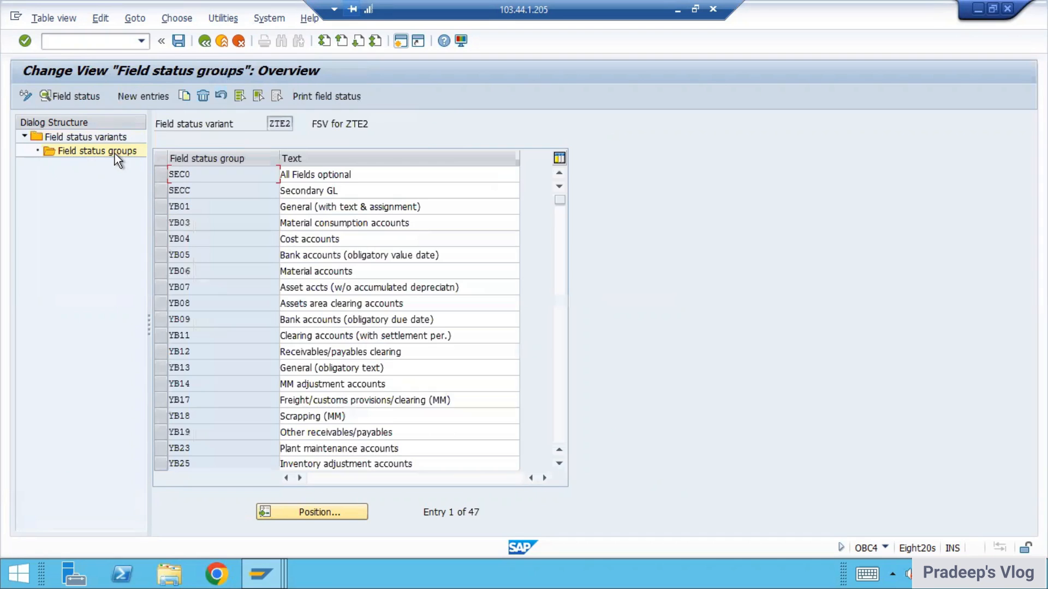
Step: Switch to the G/L account master session and display the field status group assigned to account 3001 Wages
{"action": "mouse_move", "coordinate": [262, 574]}
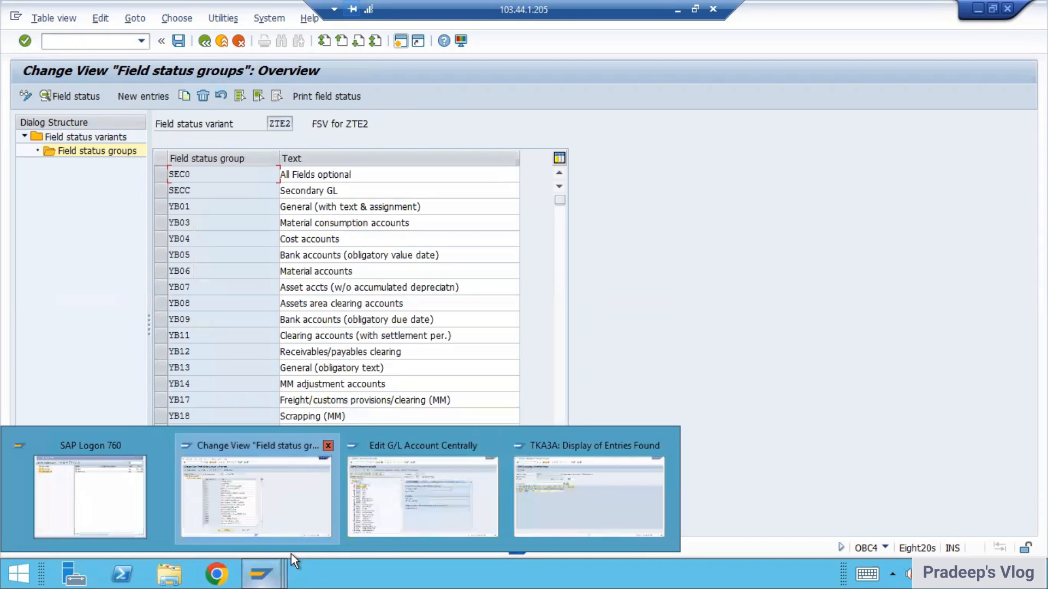
{"action": "left_click", "coordinate": [391, 540]}
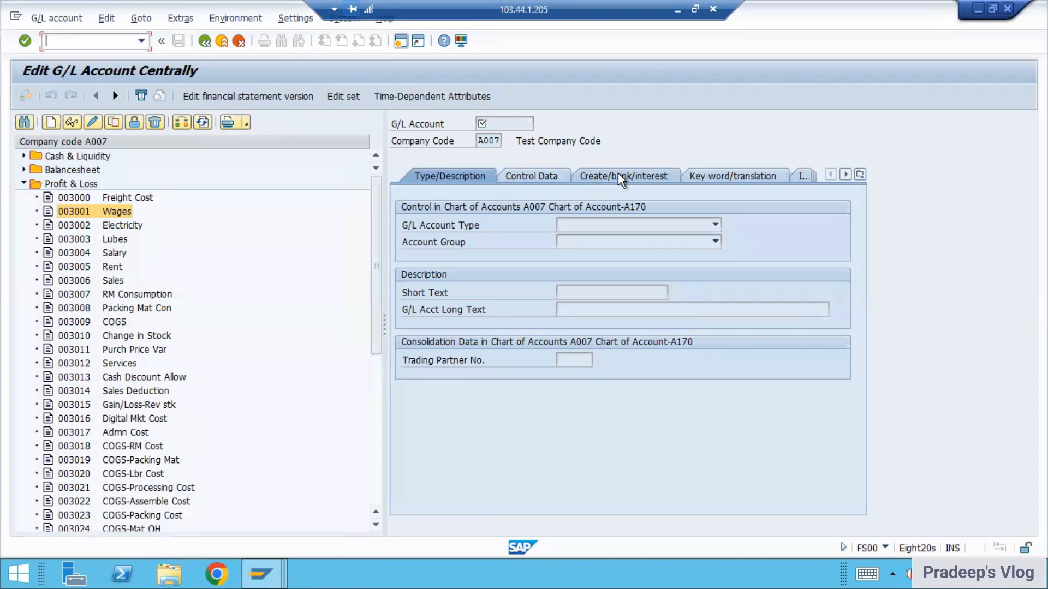
{"action": "key", "text": "Return"}
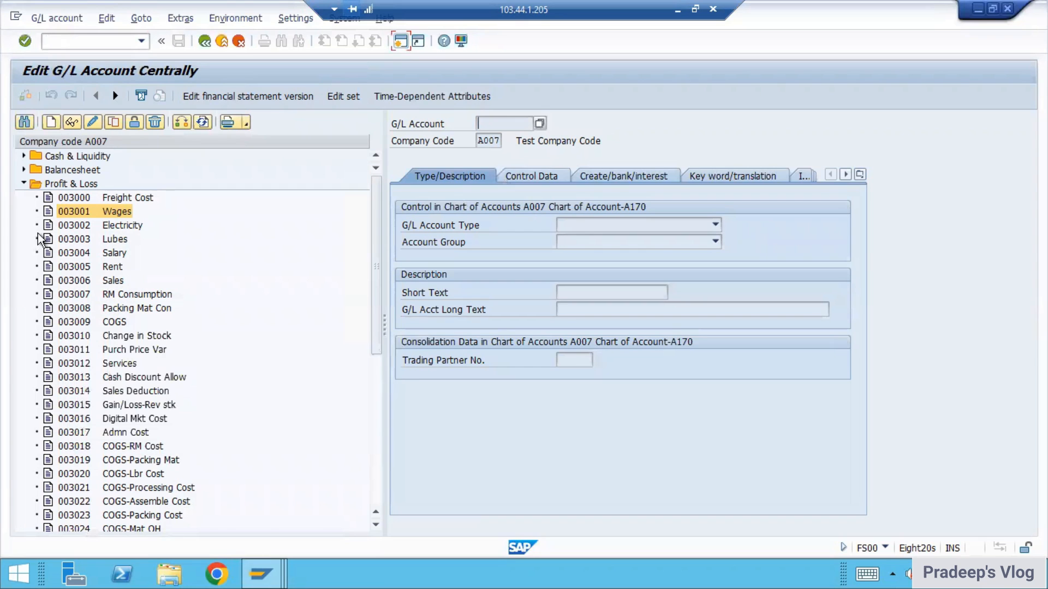
{"action": "left_click", "coordinate": [71, 122]}
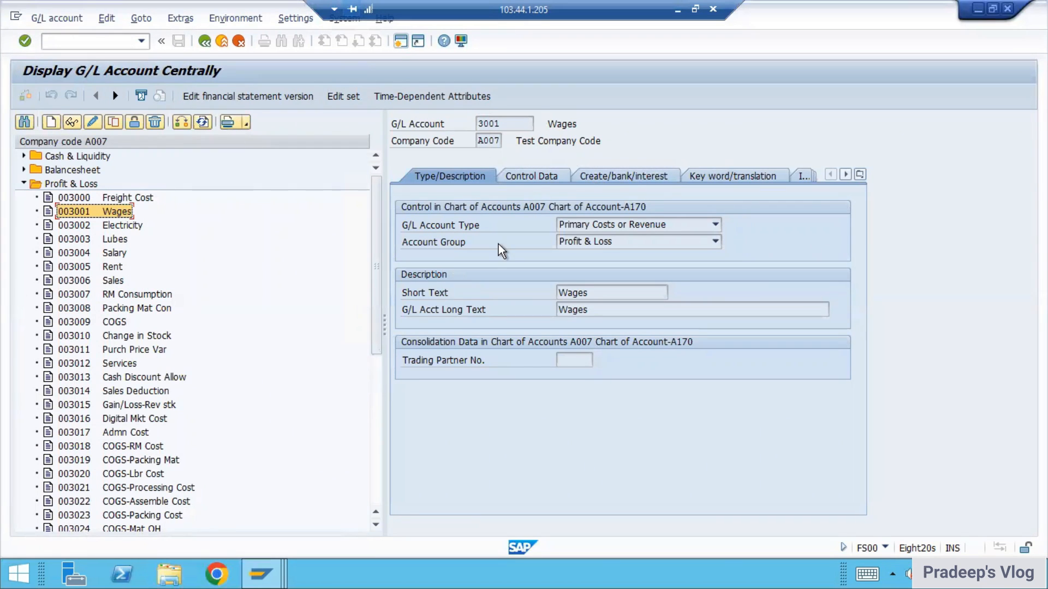
{"action": "left_click", "coordinate": [610, 183]}
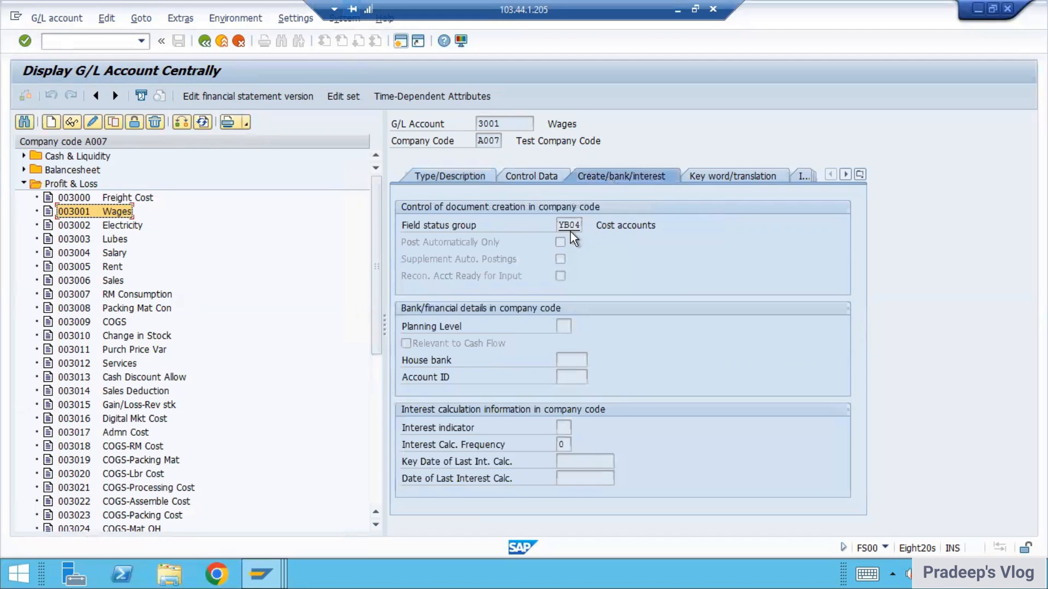
Step: Return to the field status groups session and open the additional account assignments of group YB04 Cost accounts
{"action": "left_click", "coordinate": [262, 574]}
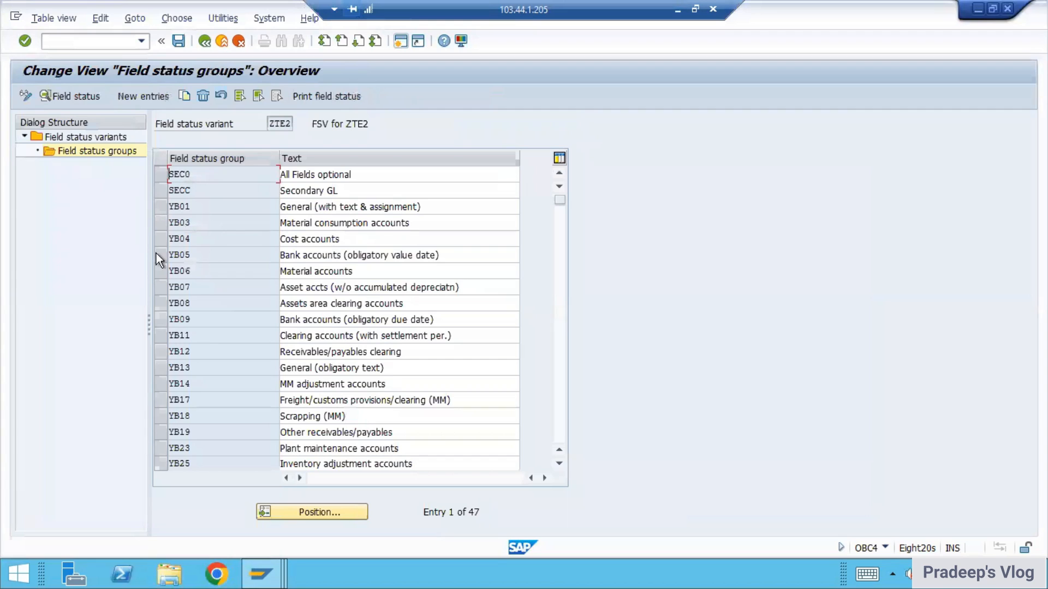
{"action": "left_click", "coordinate": [156, 242]}
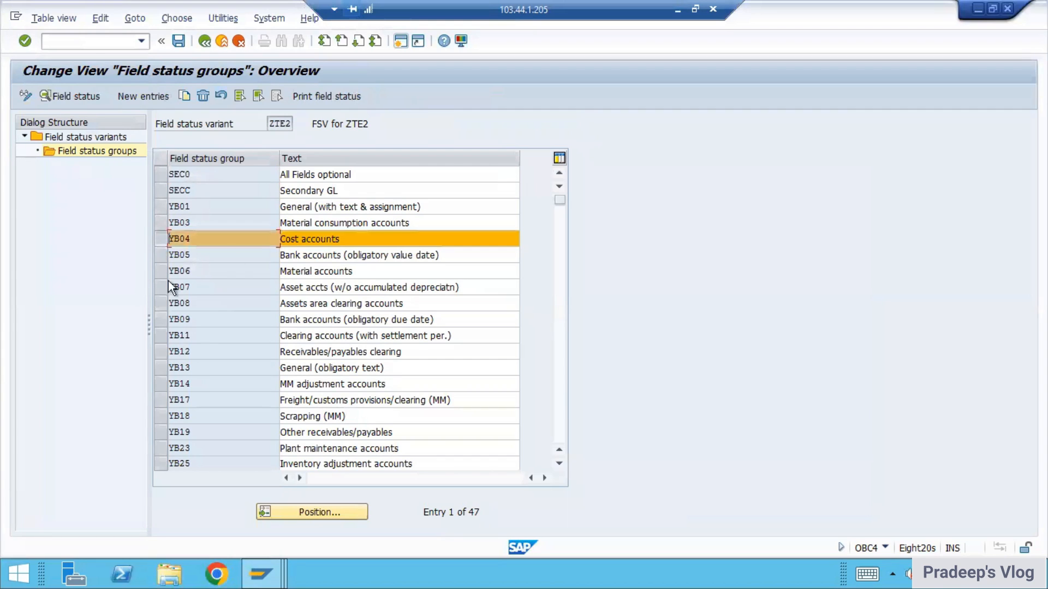
{"action": "left_click", "coordinate": [61, 97]}
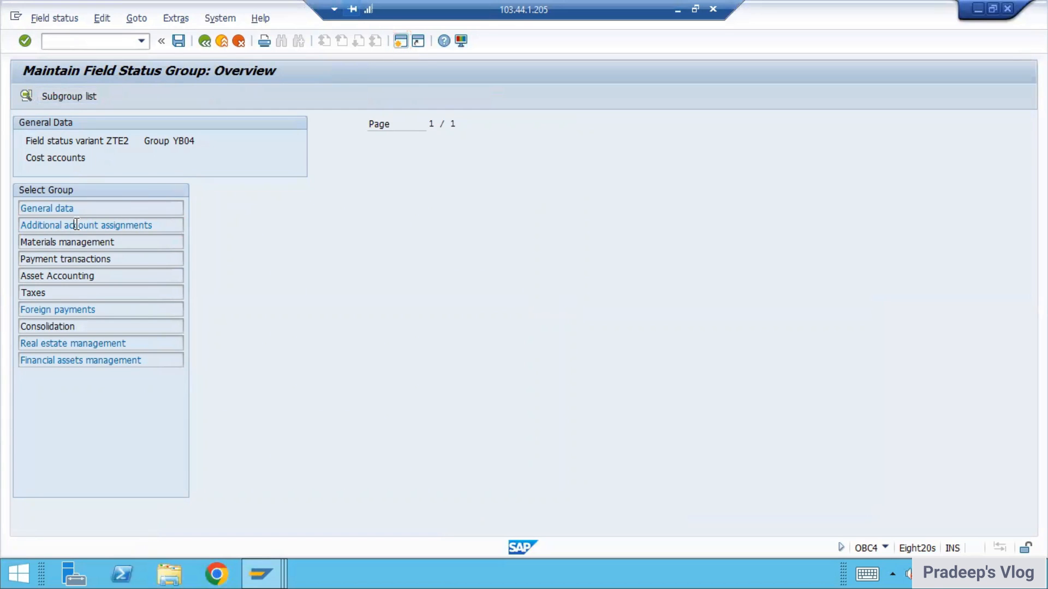
{"action": "double_click", "coordinate": [75, 225]}
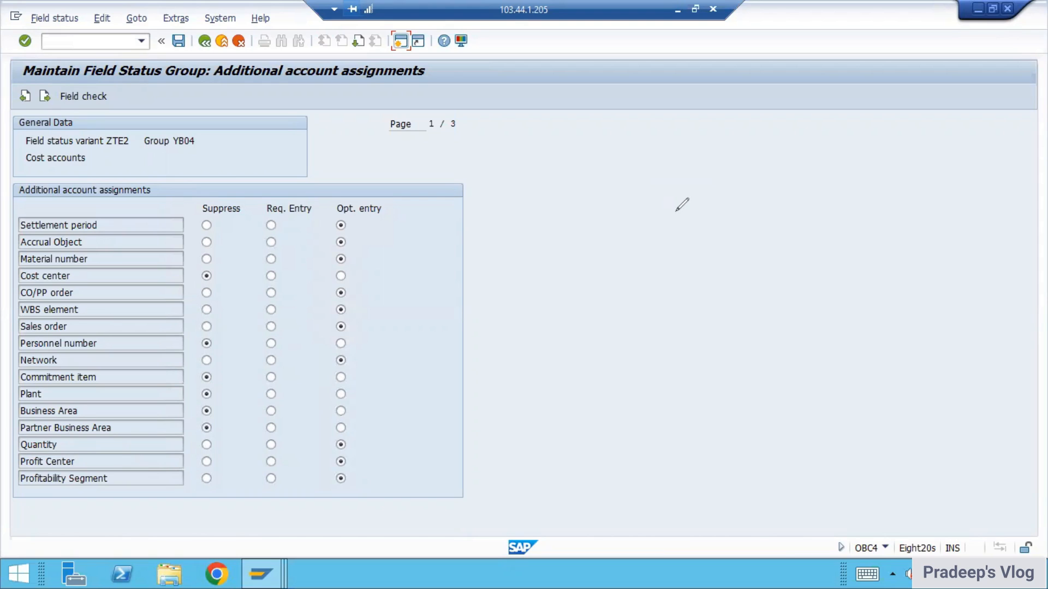
{"action": "left_click_drag", "start_coordinate": [599, 175], "coordinate": [579, 207]}
{"action": "mouse_move", "coordinate": [617, 174]}
{"action": "left_mouse_down"}
{"action": "mouse_move", "coordinate": [613, 213]}
{"action": "mouse_move", "coordinate": [617, 191]}
{"action": "left_mouse_up"}
{"action": "mouse_move", "coordinate": [580, 218]}
{"action": "left_mouse_down"}
{"action": "mouse_move", "coordinate": [607, 209]}
{"action": "mouse_move", "coordinate": [602, 268]}
{"action": "left_mouse_up"}
{"action": "left_click_drag", "start_coordinate": [593, 256], "coordinate": [625, 240]}
{"action": "left_click_drag", "start_coordinate": [631, 237], "coordinate": [628, 250]}
{"action": "left_click_drag", "start_coordinate": [657, 221], "coordinate": [677, 219]}
{"action": "mouse_move", "coordinate": [634, 262]}
{"action": "left_mouse_down"}
{"action": "mouse_move", "coordinate": [637, 292]}
{"action": "mouse_move", "coordinate": [645, 283]}
{"action": "left_mouse_up"}
{"action": "left_click_drag", "start_coordinate": [633, 327], "coordinate": [639, 353]}
{"action": "mouse_move", "coordinate": [670, 305]}
{"action": "left_mouse_down"}
{"action": "mouse_move", "coordinate": [686, 343]}
{"action": "mouse_move", "coordinate": [747, 308]}
{"action": "mouse_move", "coordinate": [746, 317]}
{"action": "left_mouse_up"}
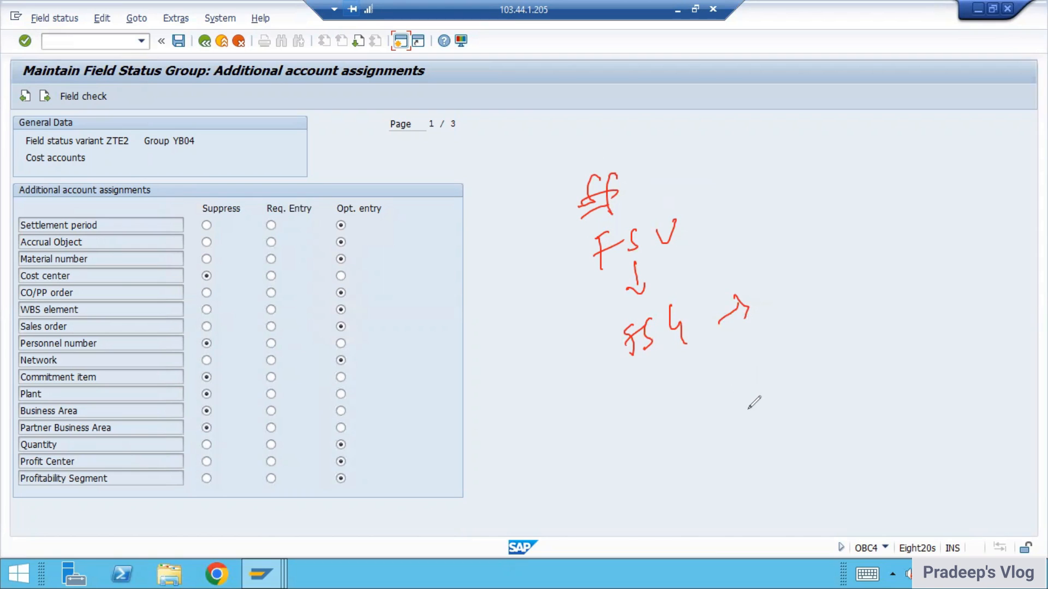
{"action": "key", "text": "Escape"}
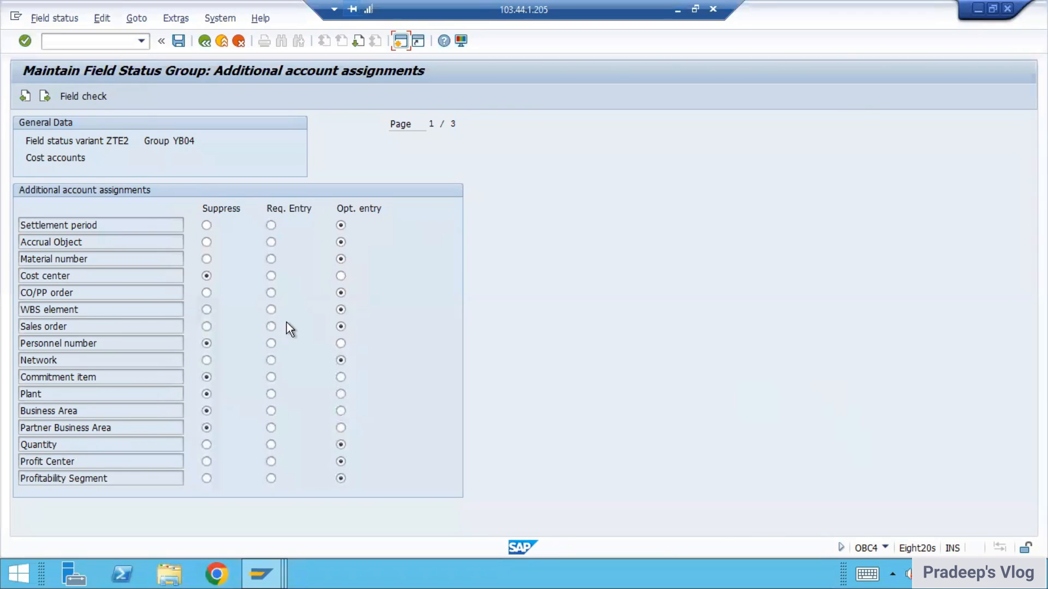
Step: Make the Cost center field an optional entry in field status group YB04 and save the change
{"action": "left_click", "coordinate": [270, 276]}
{"action": "left_click", "coordinate": [341, 276]}
{"action": "left_click", "coordinate": [174, 44]}
{"action": "left_click", "coordinate": [217, 261]}
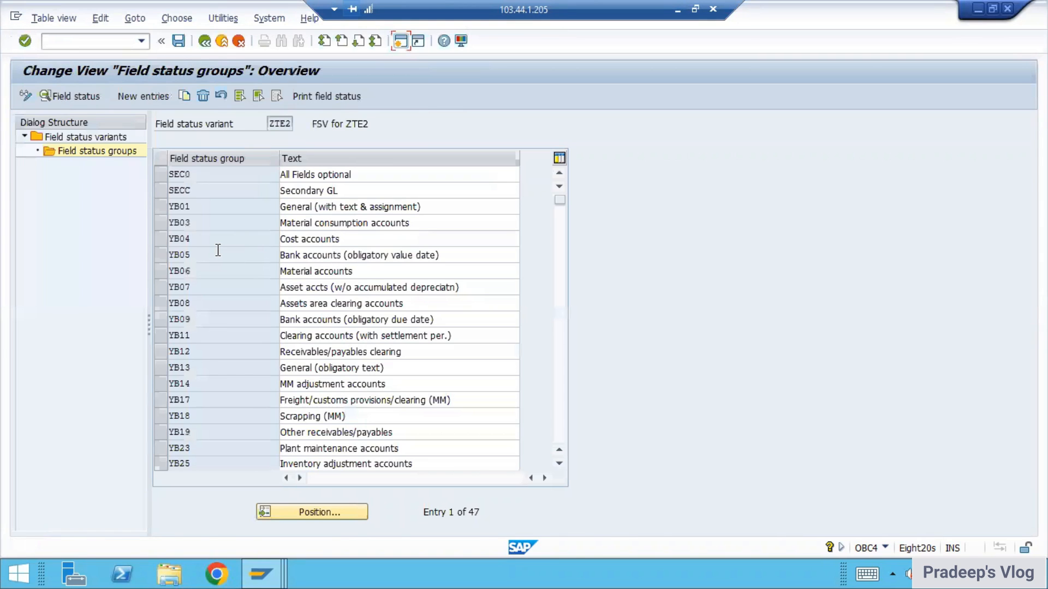
Step: Start transaction FB50 from the field status groups session and set the document date to 29.07.2022
{"action": "left_click", "coordinate": [276, 569]}
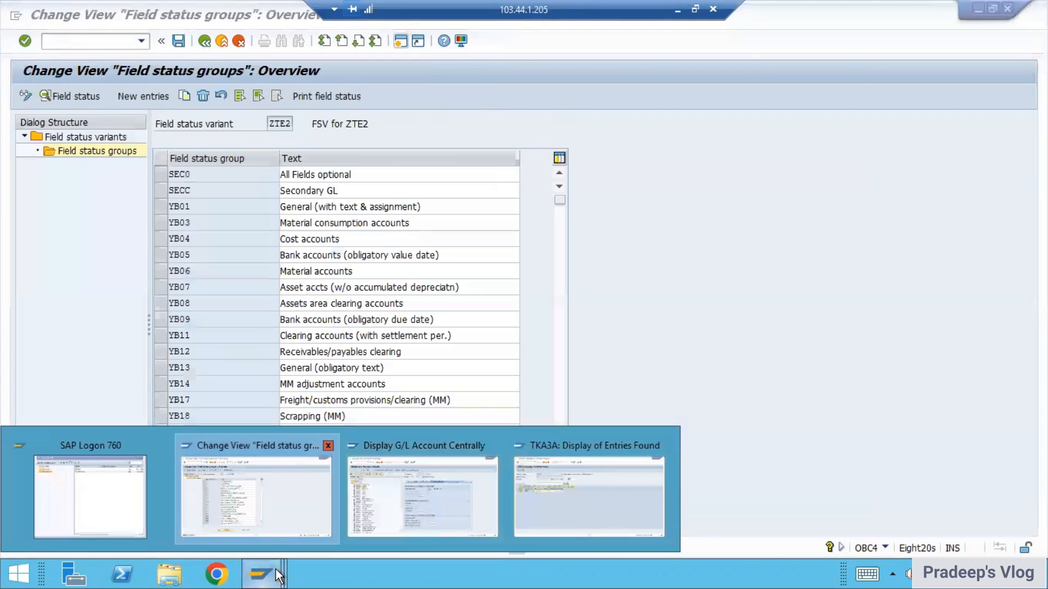
{"action": "left_click", "coordinate": [256, 491]}
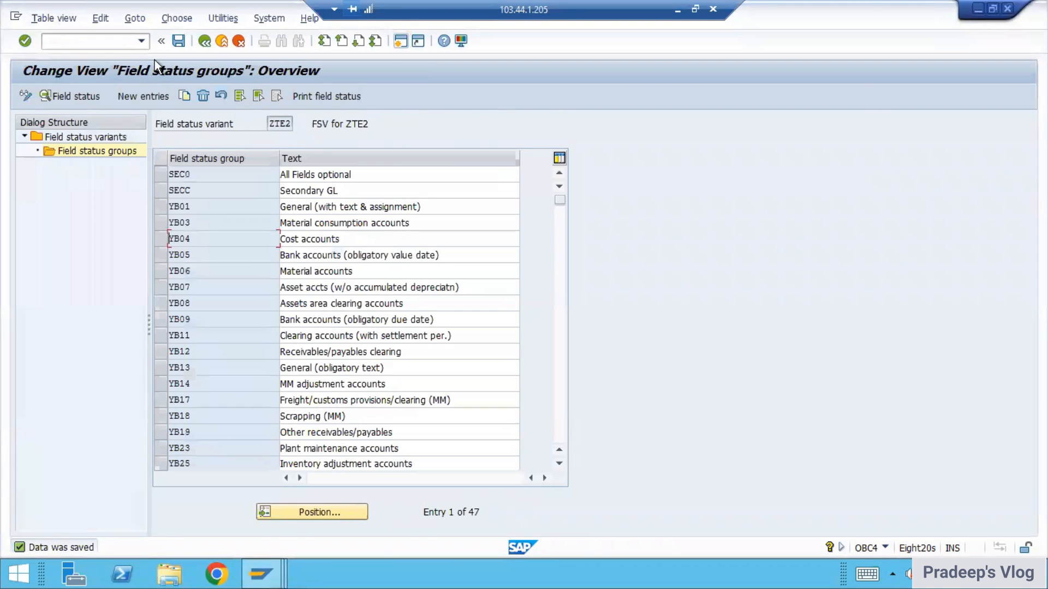
{"action": "left_click", "coordinate": [57, 46]}
{"action": "type", "text": "/nfs00"}
{"action": "key", "text": "Return"}
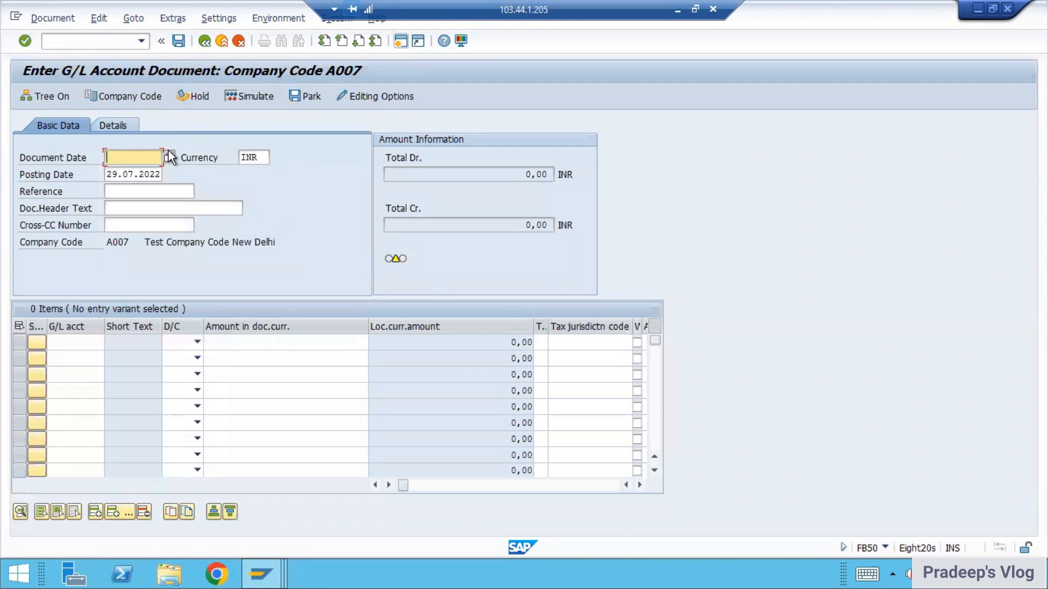
{"action": "left_click", "coordinate": [168, 157]}
{"action": "double_click", "coordinate": [267, 324]}
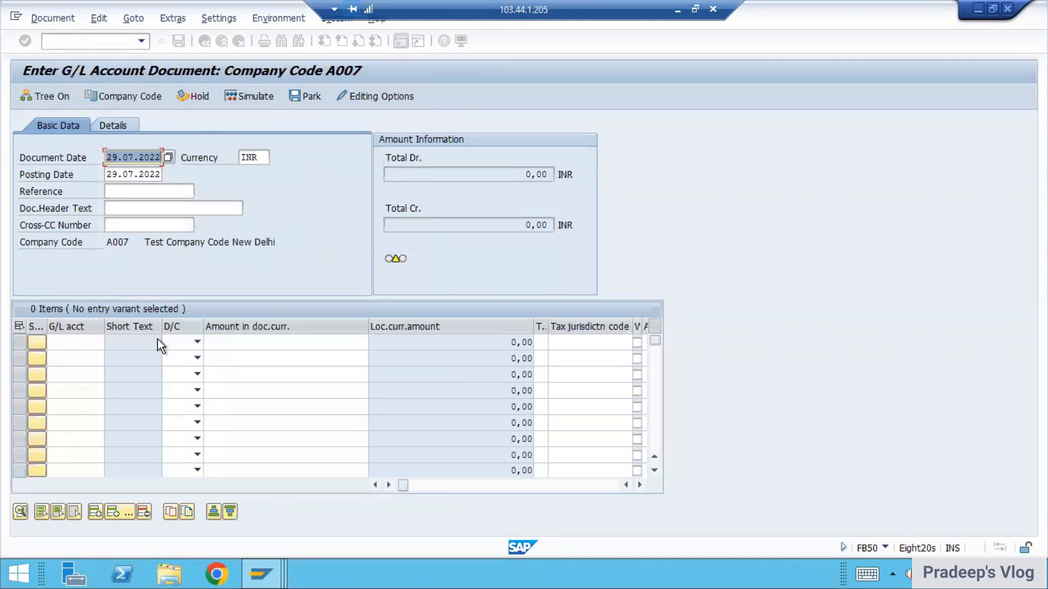
Step: Enter the first line item as a debit of 110 to G/L account 3001
{"action": "left_click", "coordinate": [81, 349]}
{"action": "type", "text": "3001"}
{"action": "key", "text": "Tab"}
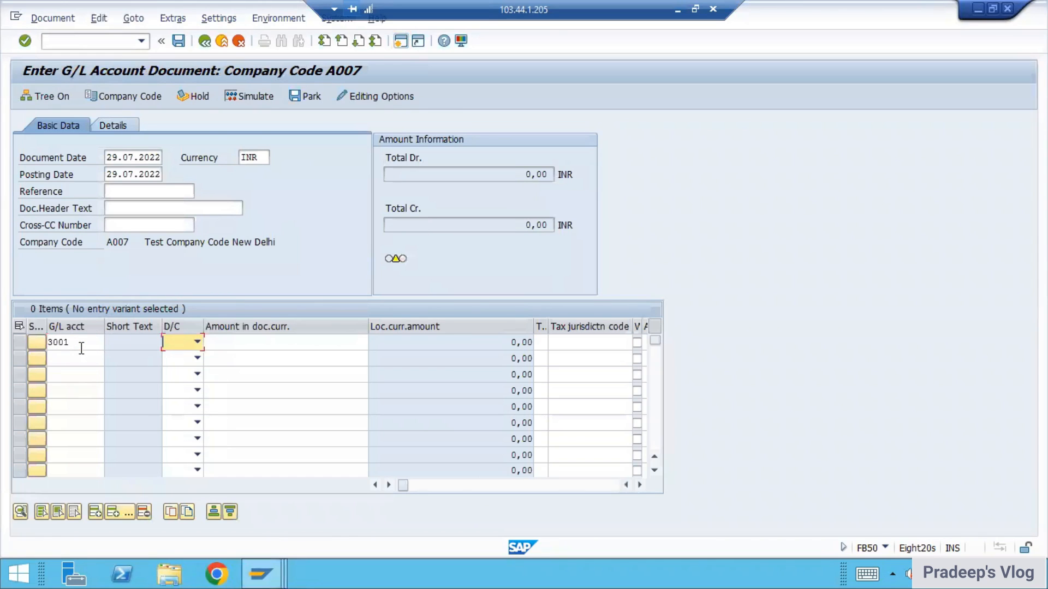
{"action": "key", "text": "Down"}
{"action": "key", "text": "Tab"}
{"action": "type", "text": "110"}
{"action": "key", "text": "Return"}
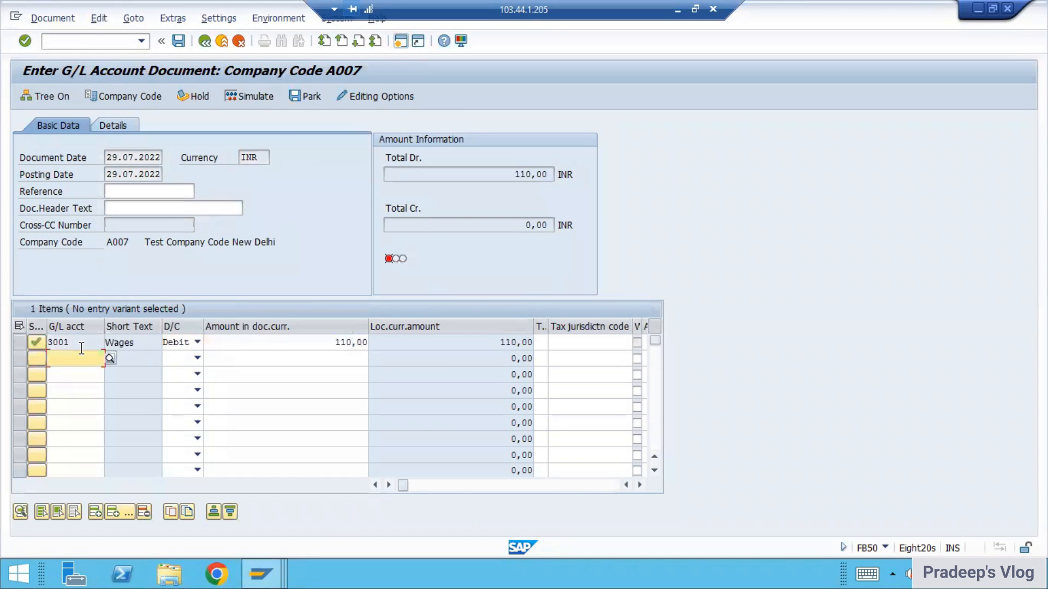
Step: Change the Wages line item's cost center to 20001 by choosing it from the list of possible entries
{"action": "left_click", "coordinate": [356, 345]}
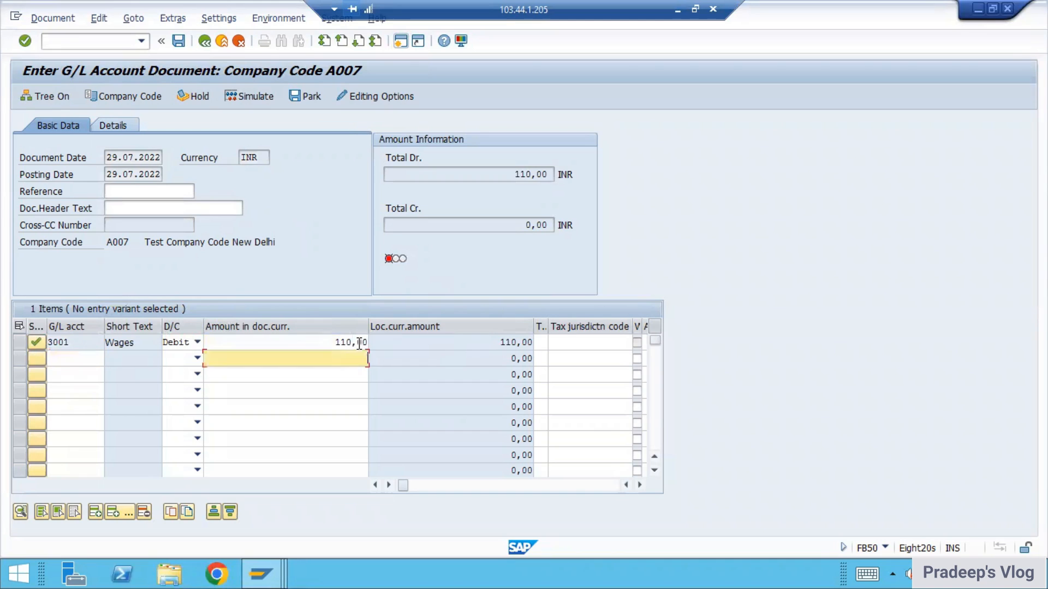
{"action": "key", "text": "Tab"}
{"action": "key", "text": "Tab"}
{"action": "key", "text": "Tab"}
{"action": "key", "text": "Tab"}
{"action": "key", "text": "Tab"}
{"action": "key", "text": "Tab"}
{"action": "key", "text": "Tab"}
{"action": "key", "text": "Tab"}
{"action": "key", "text": "Tab"}
{"action": "key", "text": "Tab"}
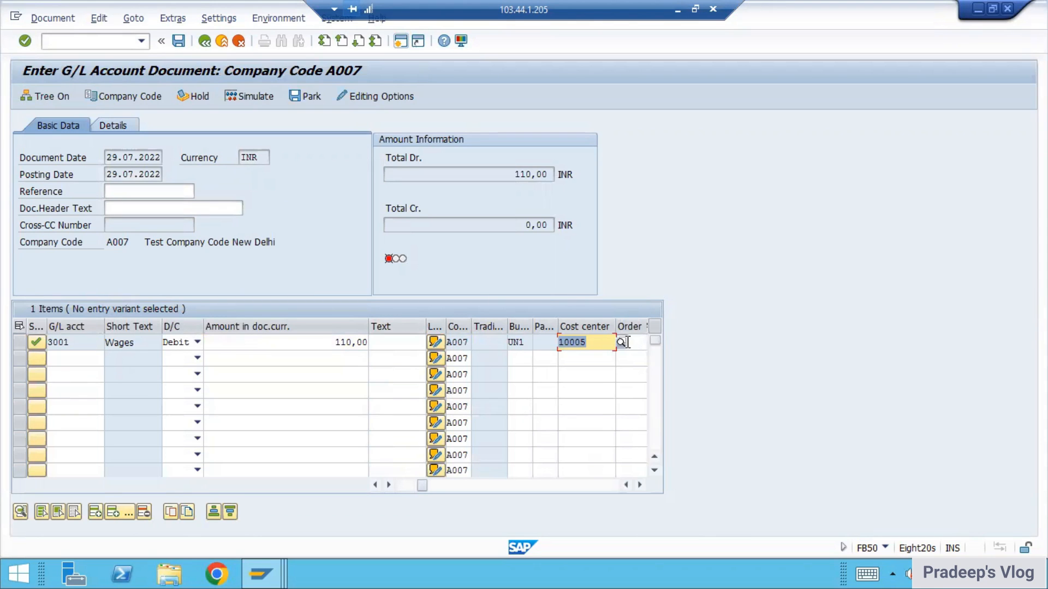
{"action": "left_click", "coordinate": [621, 342]}
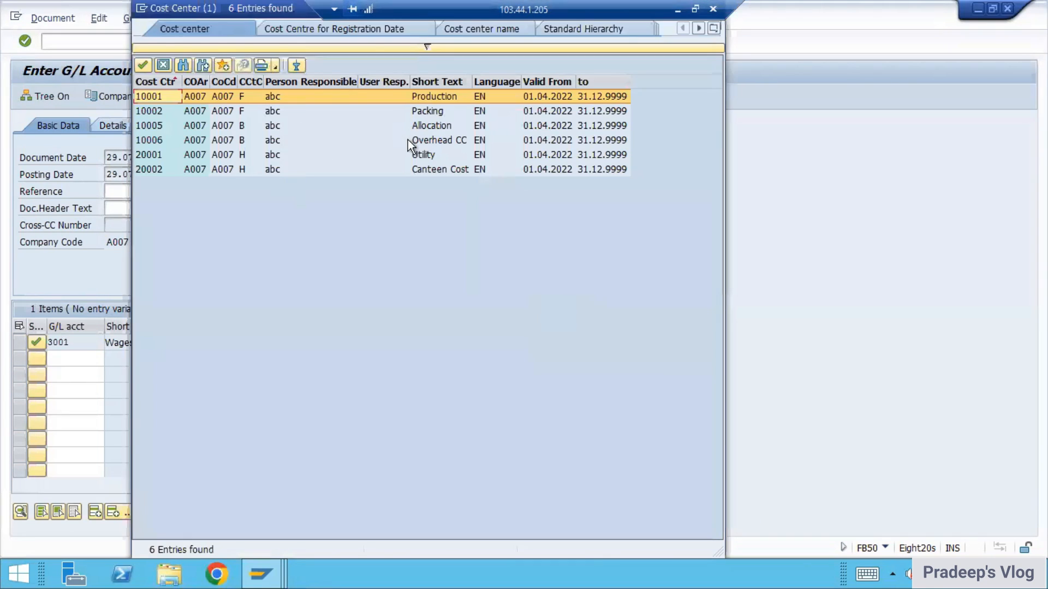
{"action": "key", "text": "Return"}
{"action": "key", "text": "Return"}
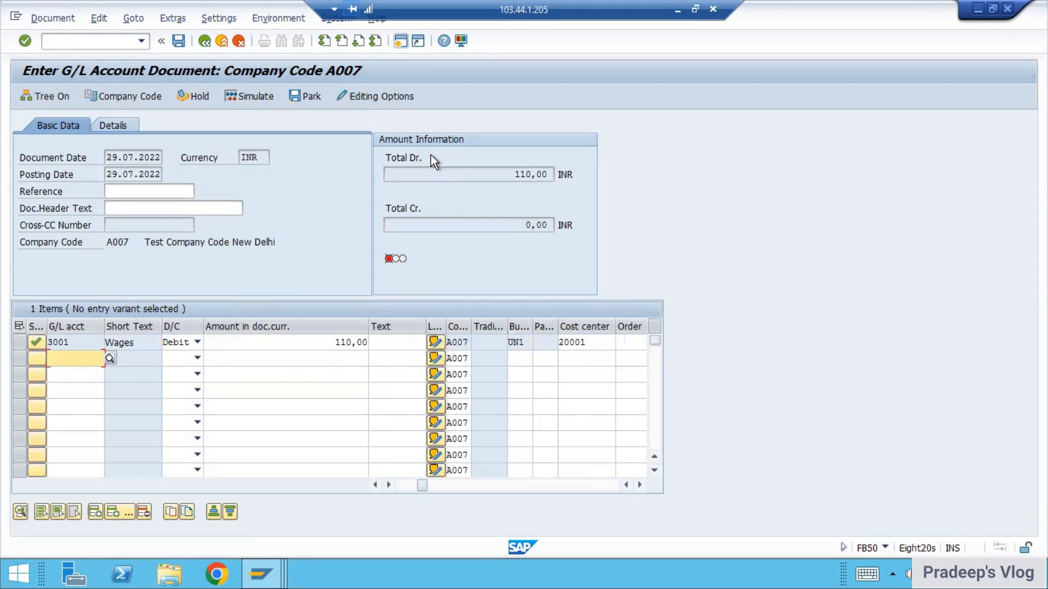
Step: Switch to the PowerPoint question deck and review slides 2 through 6, ending on the CK11N activity type question
{"action": "left_click", "coordinate": [678, 9]}
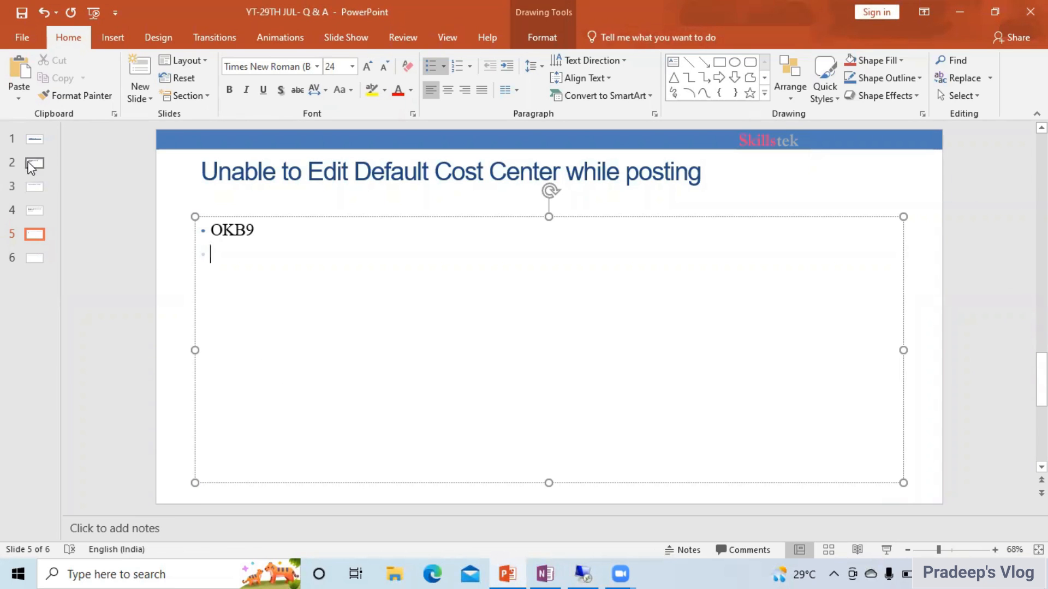
{"action": "left_click", "coordinate": [35, 163]}
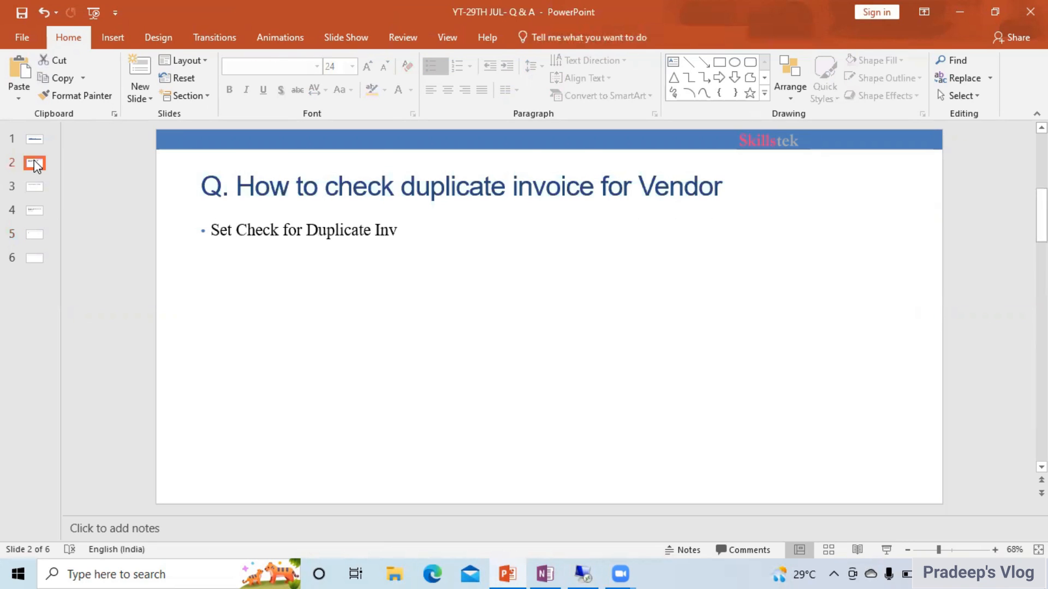
{"action": "key", "text": "Down"}
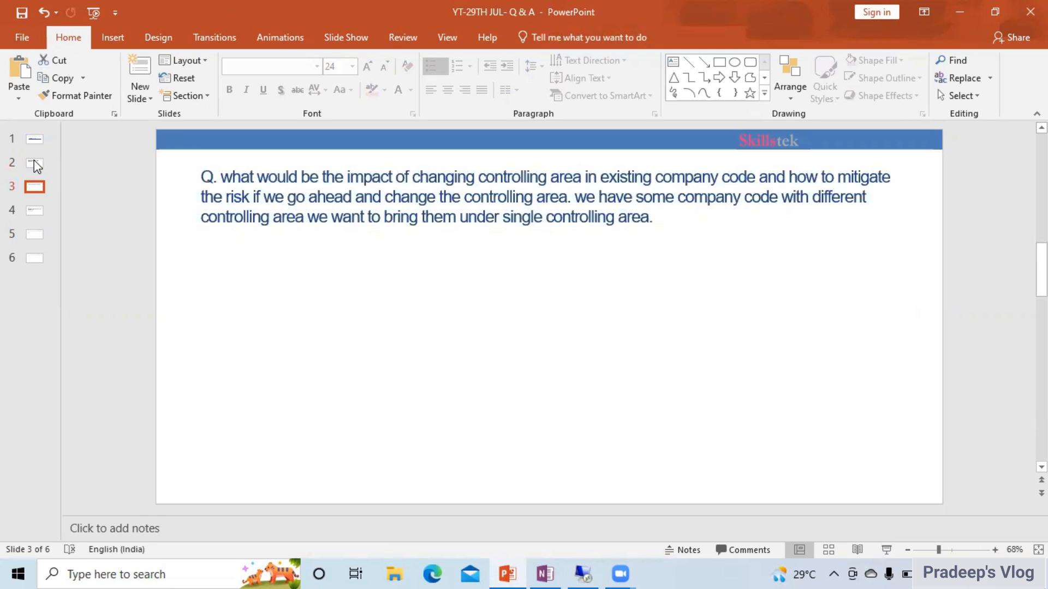
{"action": "key", "text": "Down"}
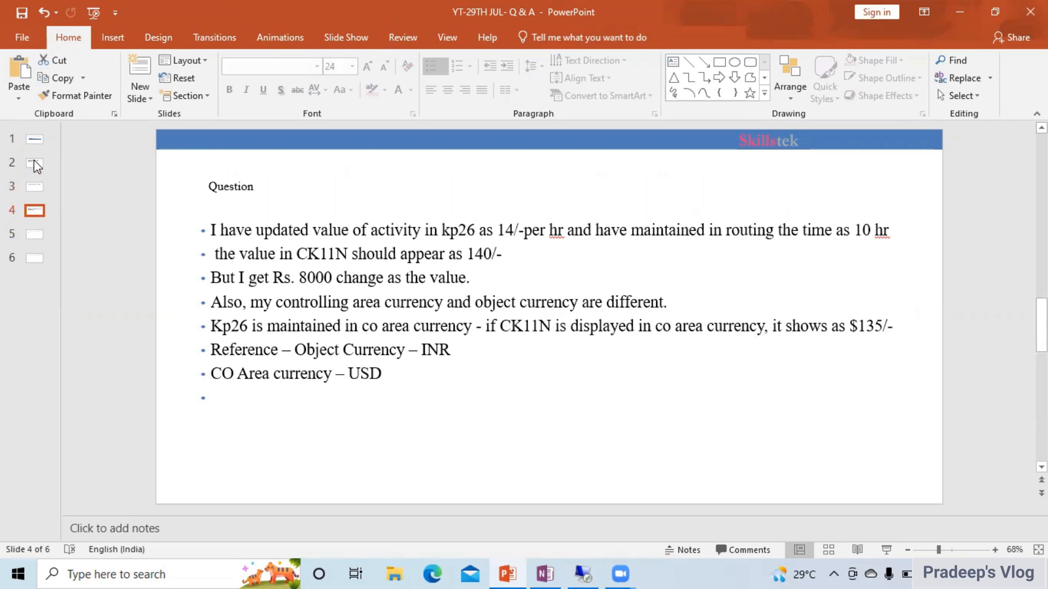
{"action": "key", "text": "Down"}
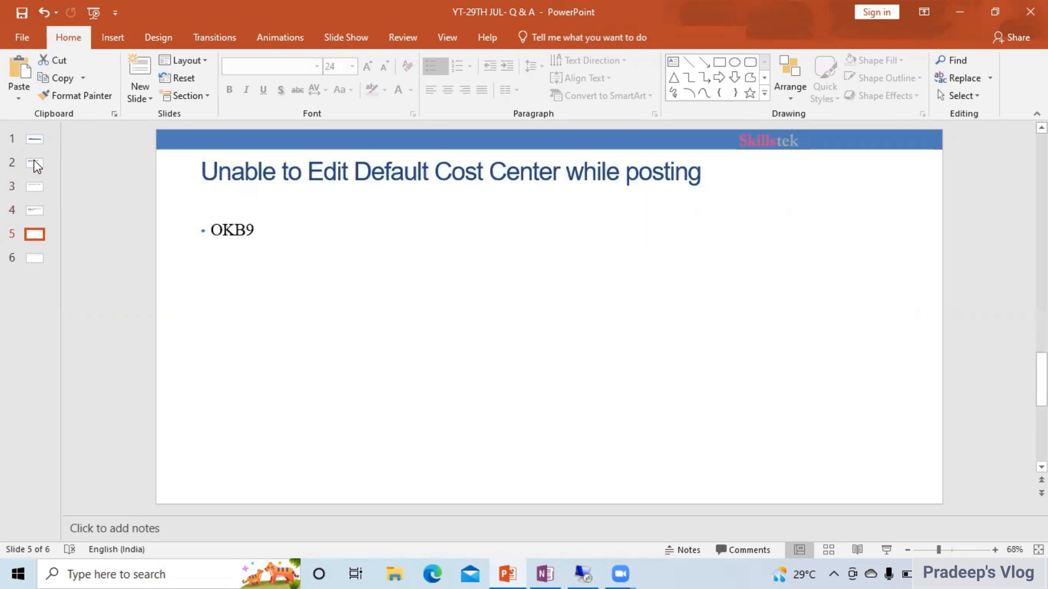
{"action": "key", "text": "Down"}
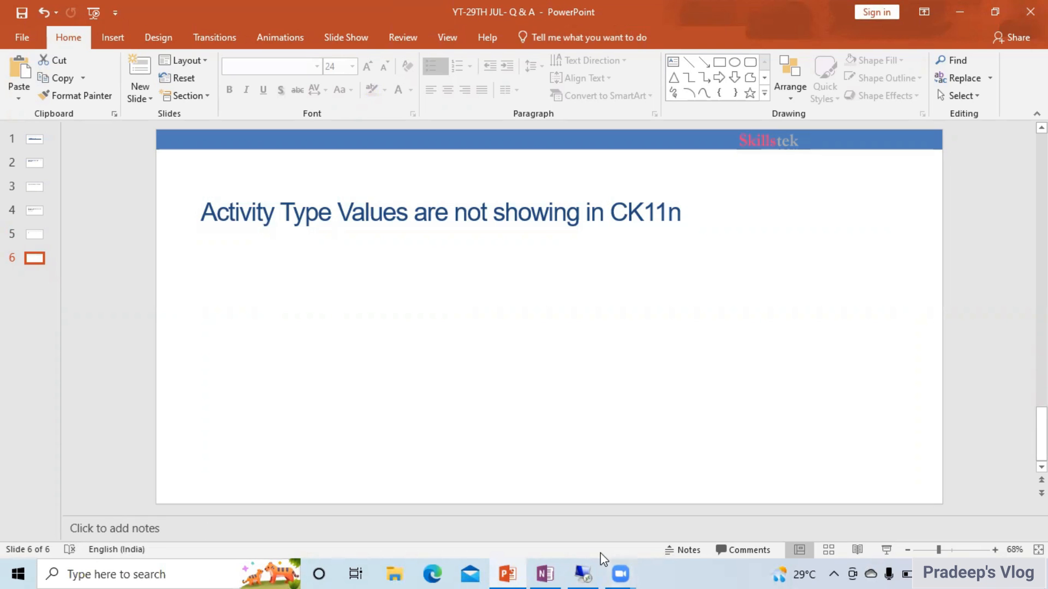
Step: Switch to the SAP session with FB50 and display the cost estimate for material 540 in plant A007 using transaction CK13N
{"action": "left_click", "coordinate": [588, 573]}
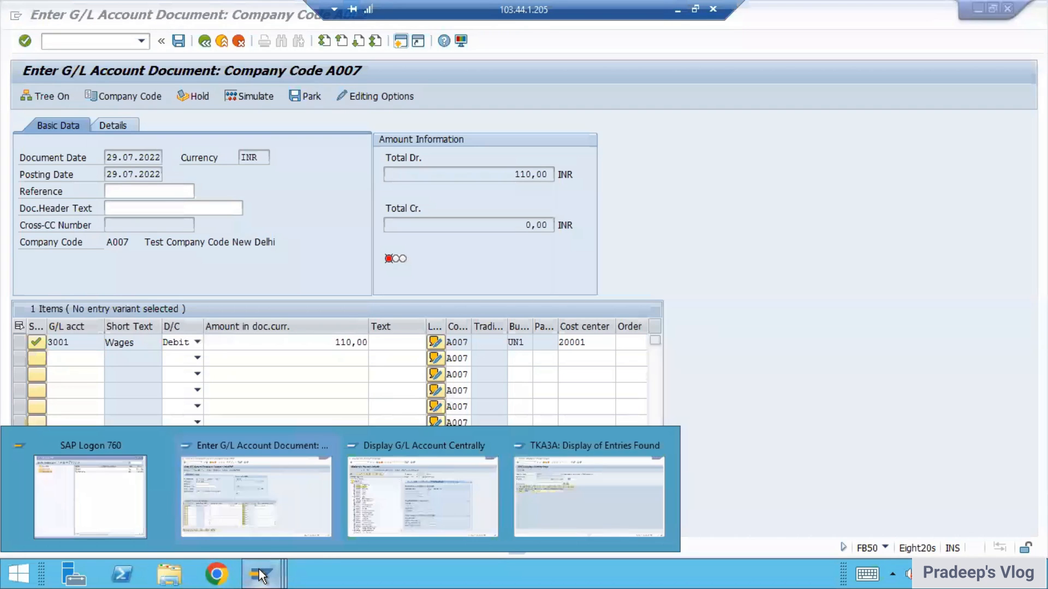
{"action": "left_click", "coordinate": [320, 543]}
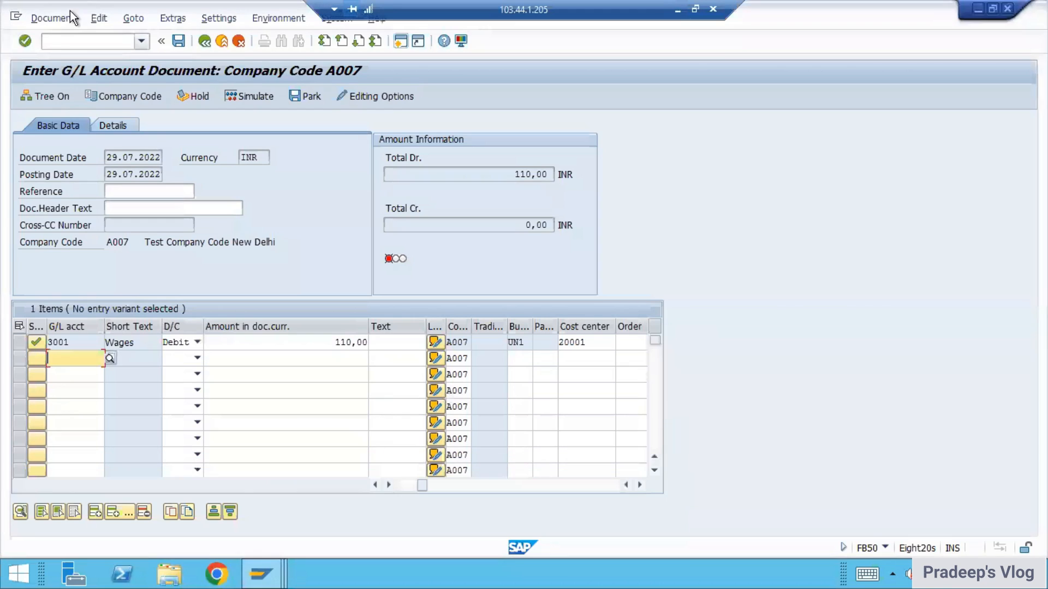
{"action": "left_click", "coordinate": [65, 46]}
{"action": "type", "text": "/NCK11"}
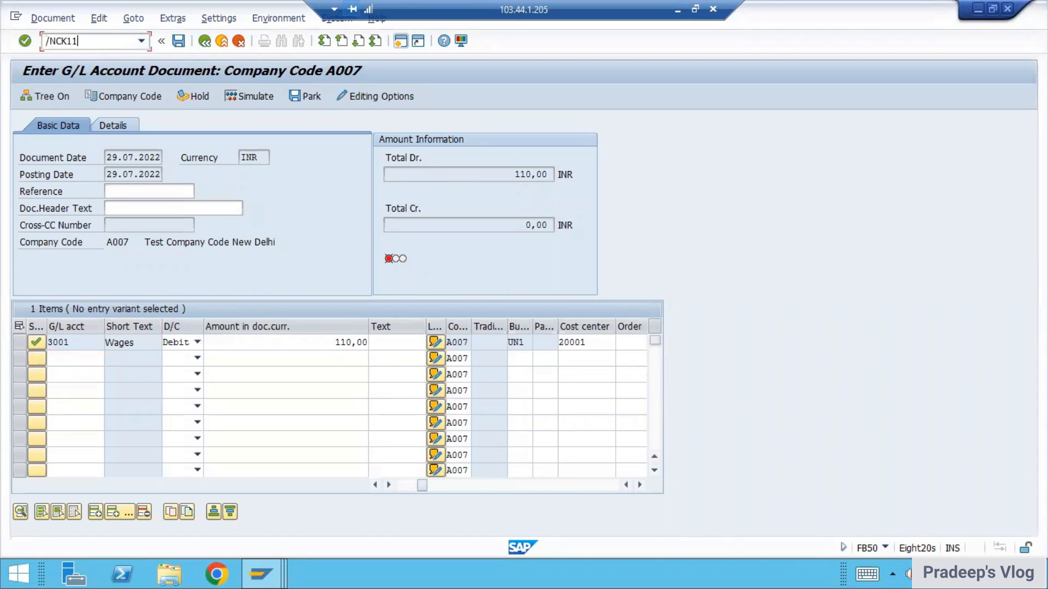
{"action": "key", "text": "BackSpace"}
{"action": "type", "text": "3N"}
{"action": "key", "text": "Return"}
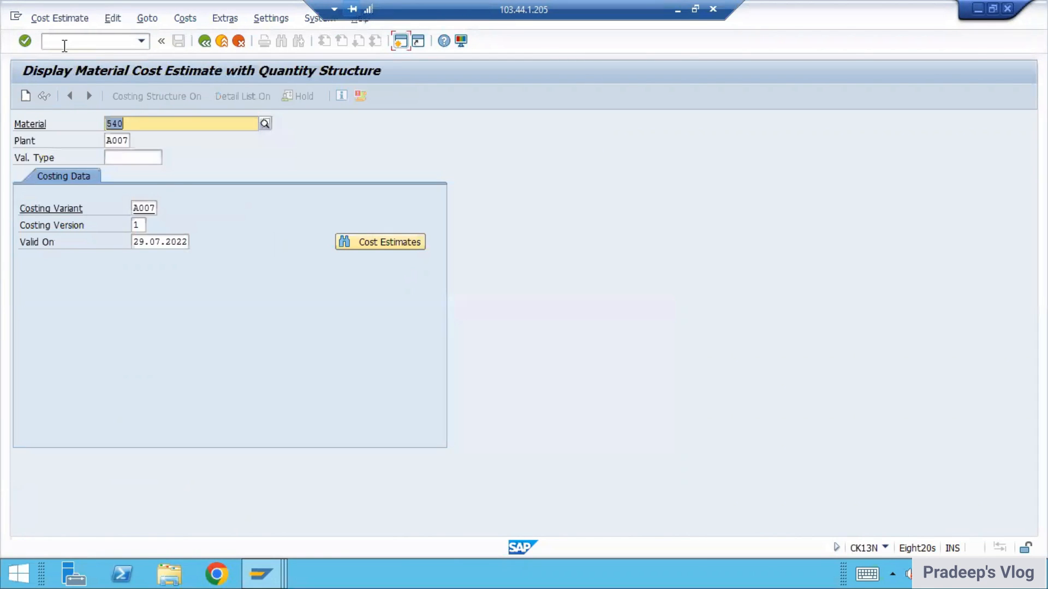
{"action": "key", "text": "Return"}
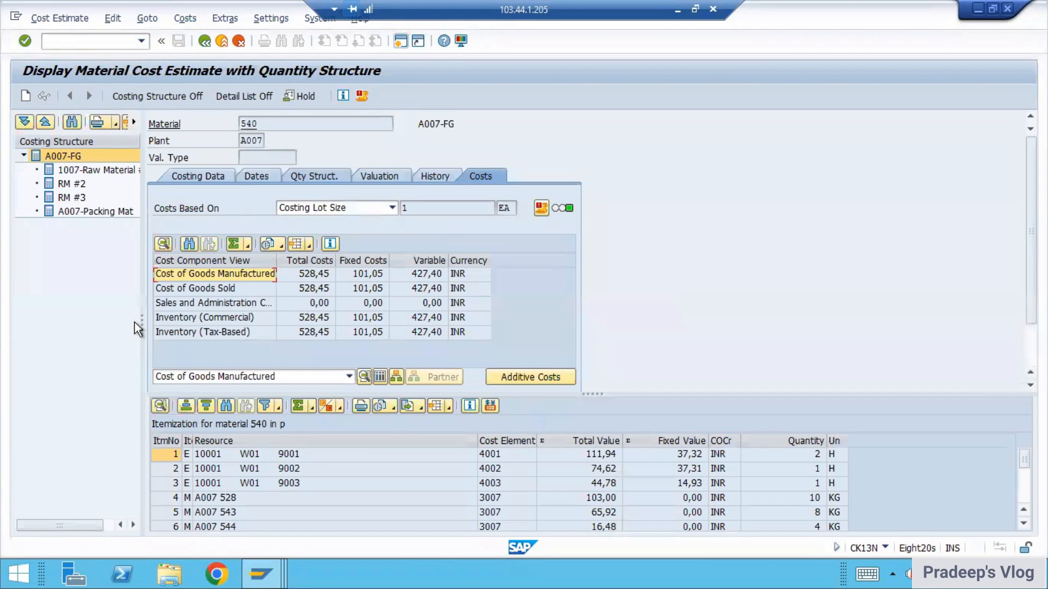
Step: Widen the costing structure to show its value columns and include all cost items, glancing back at the PowerPoint question slide
{"action": "left_click_drag", "start_coordinate": [143, 319], "coordinate": [438, 320]}
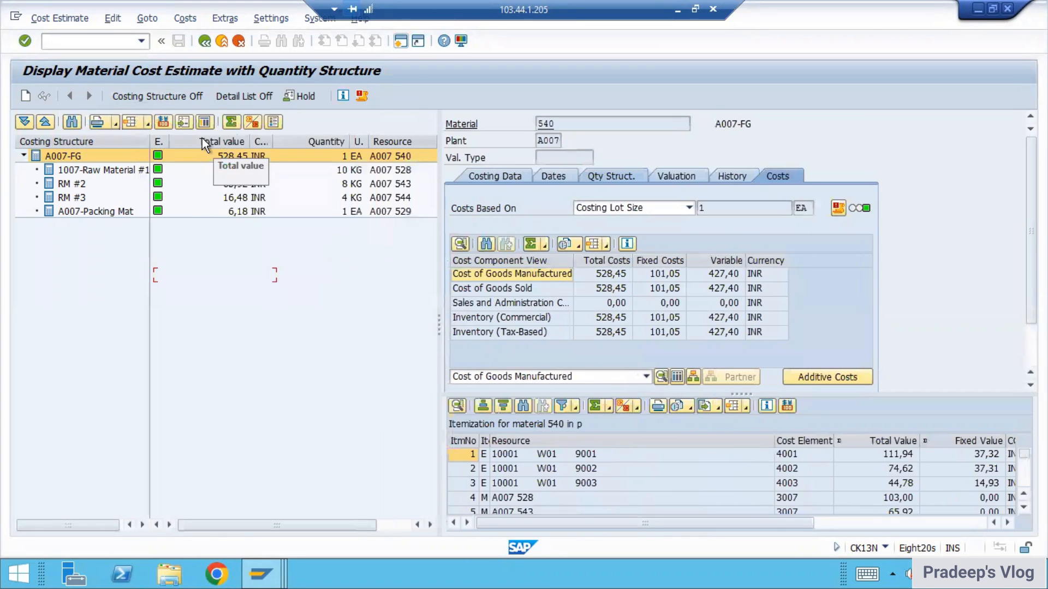
{"action": "left_click", "coordinate": [181, 121]}
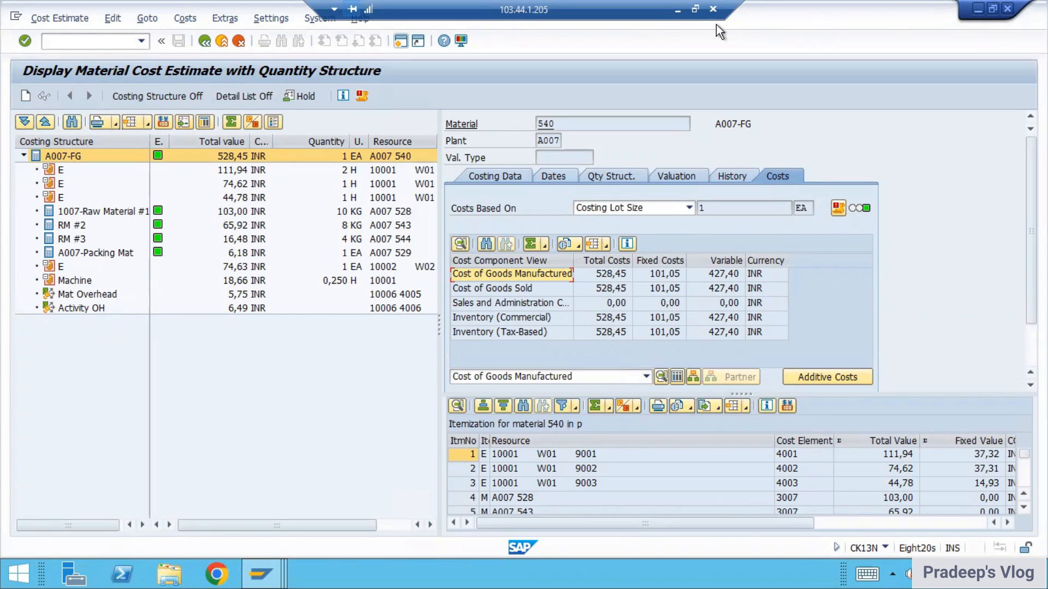
{"action": "left_click", "coordinate": [676, 10]}
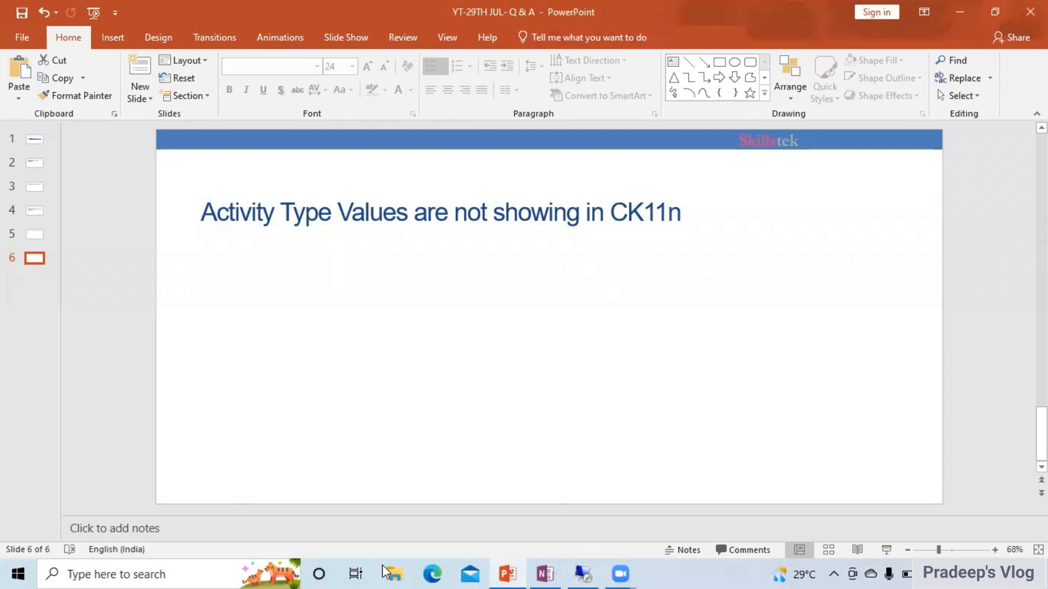
{"action": "left_click", "coordinate": [588, 568]}
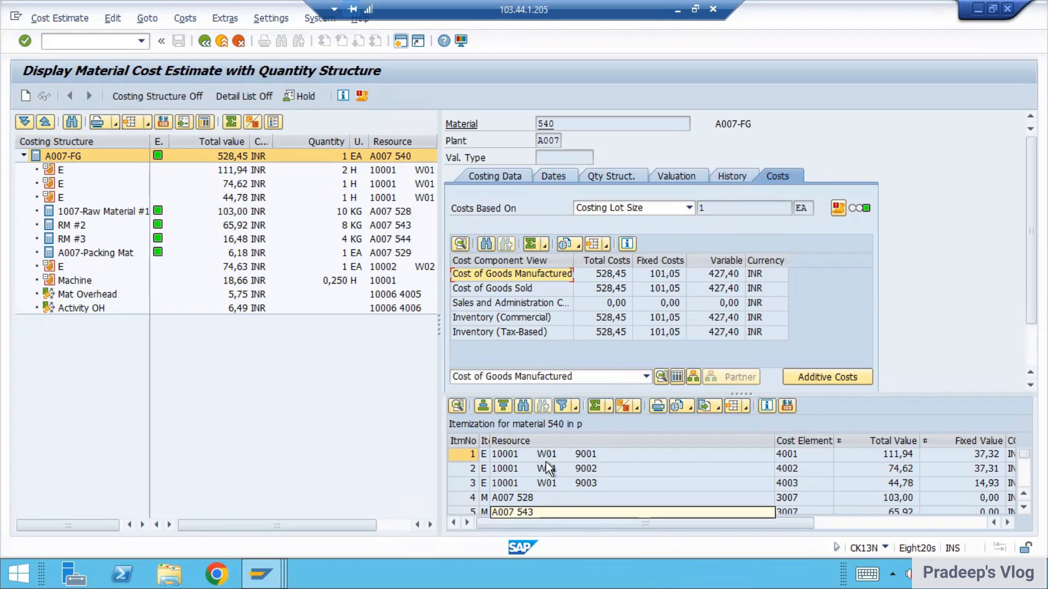
Step: Mark the E activity lines and the Activity OH line in the costing structure with the annotation pen and clear the marks
{"action": "mouse_move", "coordinate": [24, 162]}
{"action": "left_mouse_down"}
{"action": "mouse_move", "coordinate": [10, 165]}
{"action": "mouse_move", "coordinate": [13, 202]}
{"action": "mouse_move", "coordinate": [38, 201]}
{"action": "left_mouse_up"}
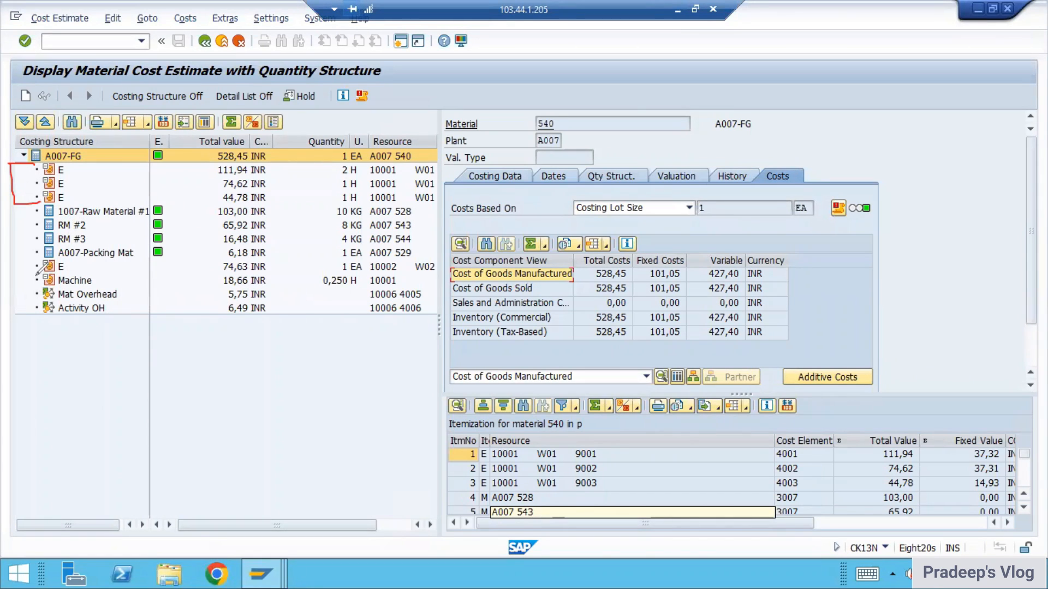
{"action": "left_click_drag", "start_coordinate": [24, 271], "coordinate": [38, 257]}
{"action": "mouse_move", "coordinate": [125, 316]}
{"action": "left_mouse_down"}
{"action": "mouse_move", "coordinate": [98, 325]}
{"action": "mouse_move", "coordinate": [131, 318]}
{"action": "mouse_move", "coordinate": [133, 330]}
{"action": "left_mouse_up"}
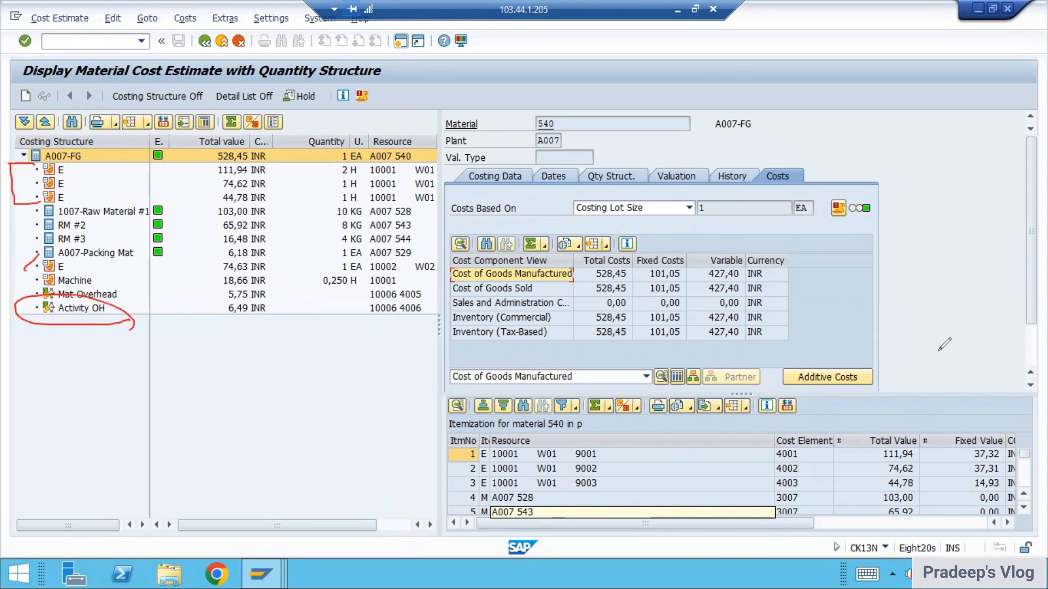
{"action": "key", "text": "Escape"}
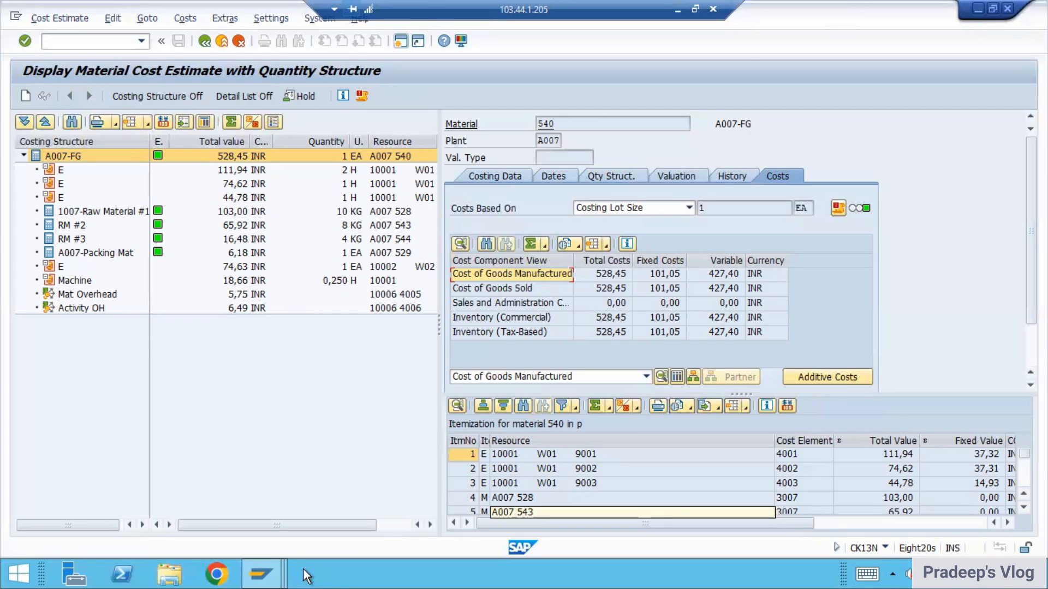
Step: Switch to the TKA3A table session and display the routing operations of material 540 in plant A007 using transaction CA03
{"action": "left_click", "coordinate": [273, 576]}
{"action": "left_click", "coordinate": [590, 491]}
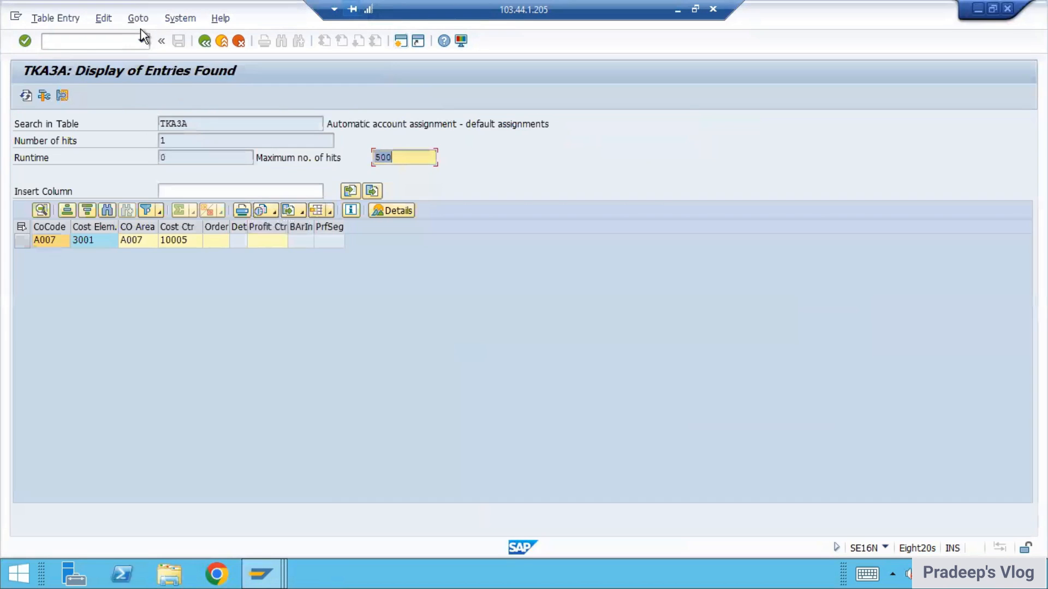
{"action": "left_click", "coordinate": [79, 41]}
{"action": "type", "text": "/nca03"}
{"action": "key", "text": "Return"}
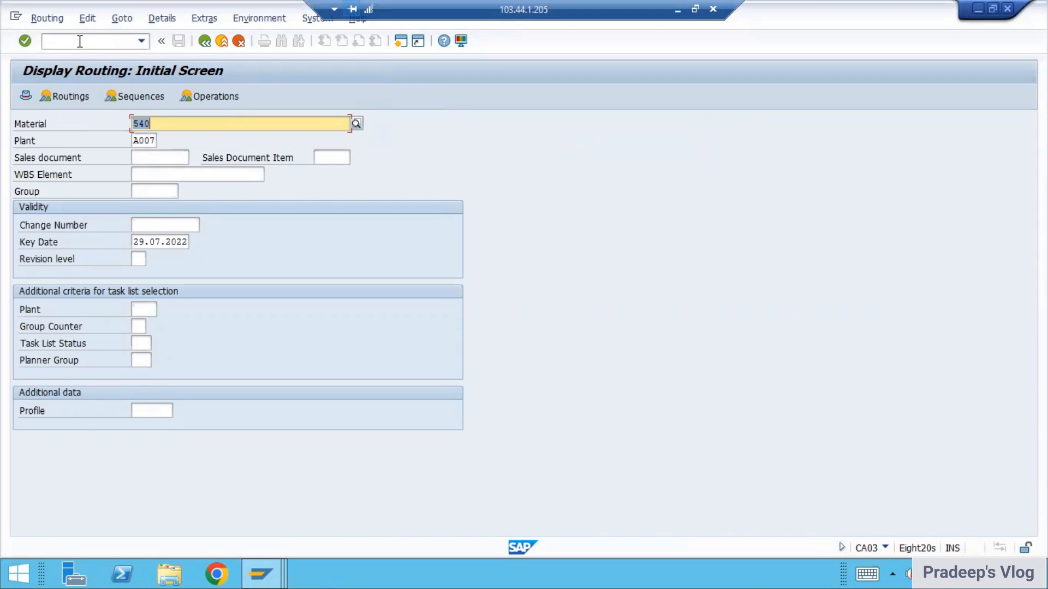
{"action": "key", "text": "Return"}
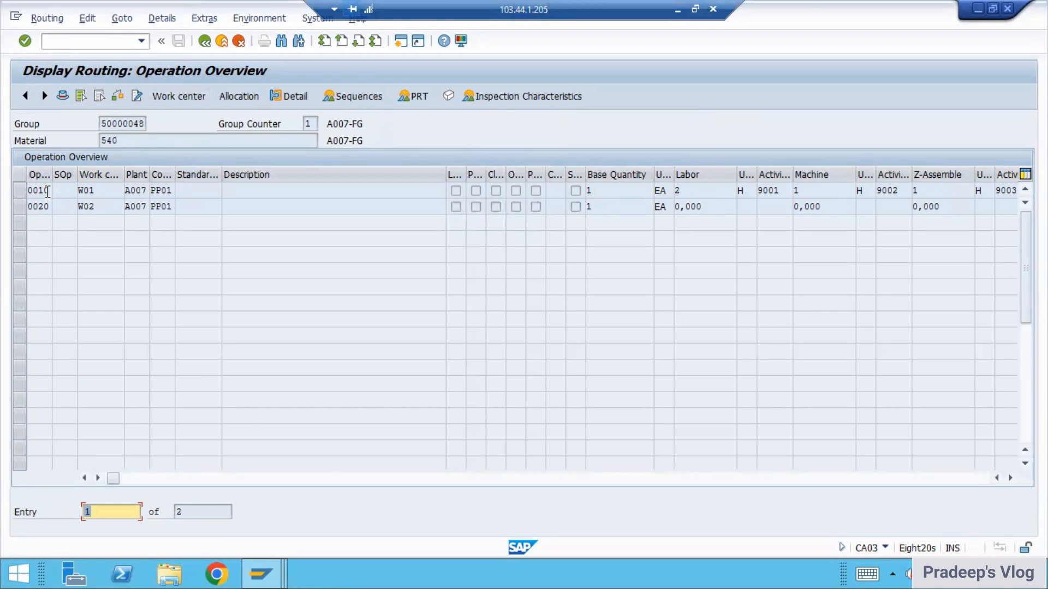
Step: Examine the details of operation 0010 down to its costing relevancy in the general data, and return to the routing header details
{"action": "left_click", "coordinate": [26, 189]}
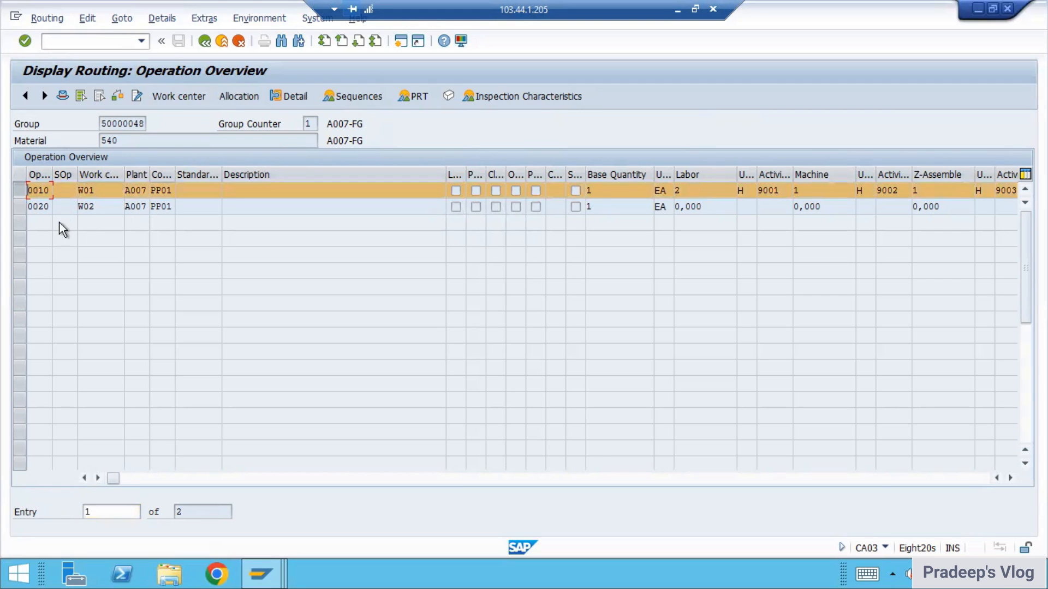
{"action": "double_click", "coordinate": [40, 190]}
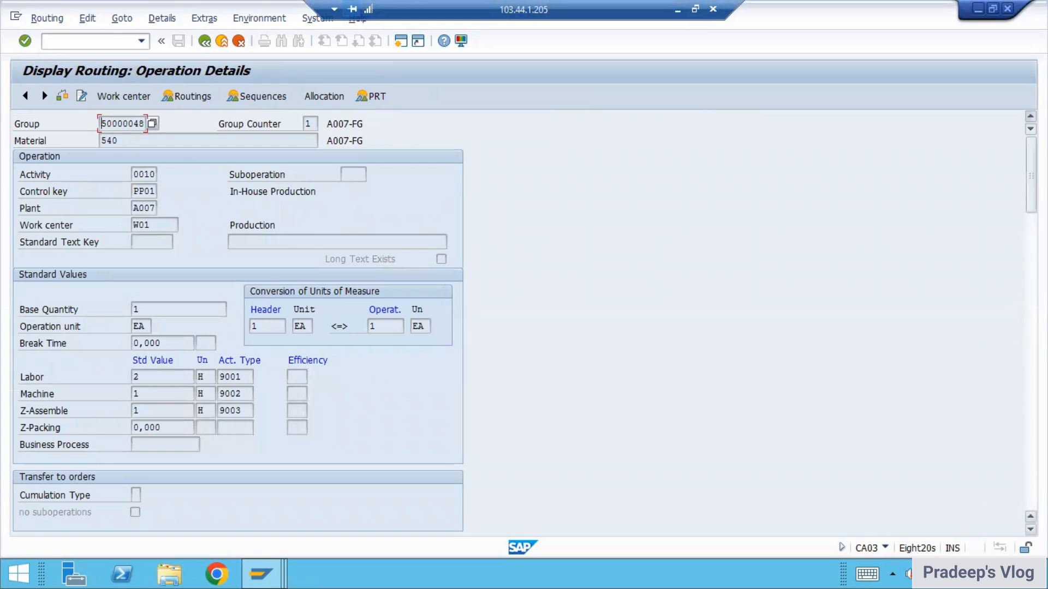
{"action": "scroll", "coordinate": [237, 321], "scroll_direction": "down", "scroll_amount": 15}
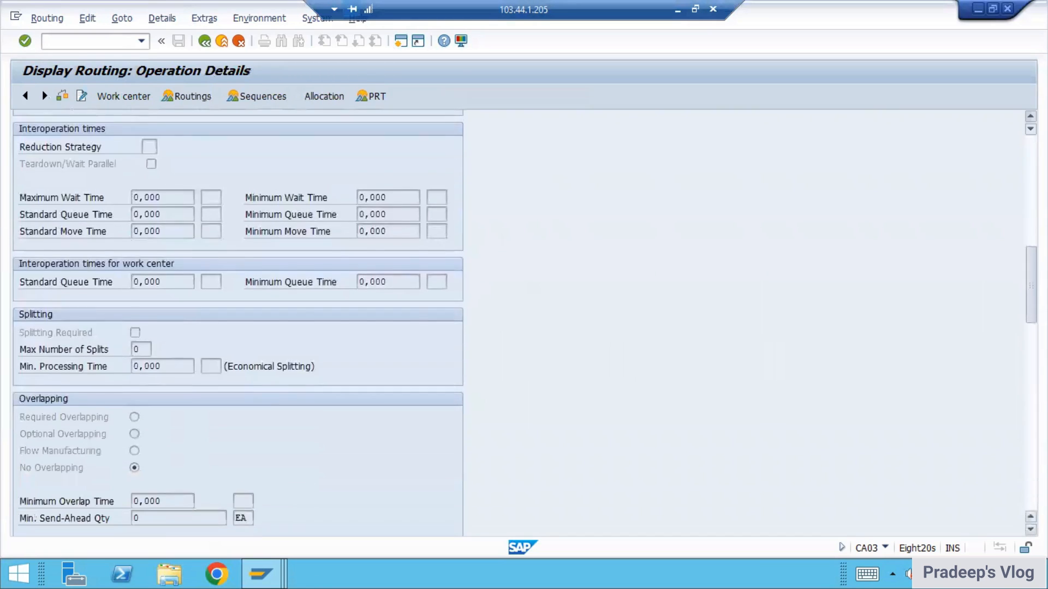
{"action": "scroll", "coordinate": [175, 367], "scroll_direction": "down", "scroll_amount": 3}
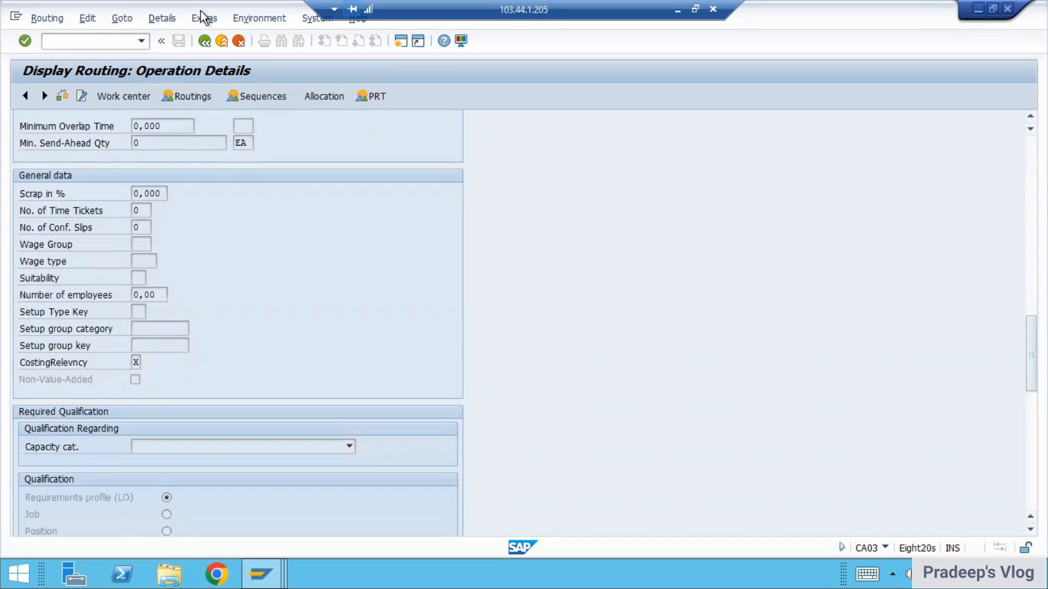
{"action": "left_click", "coordinate": [206, 42]}
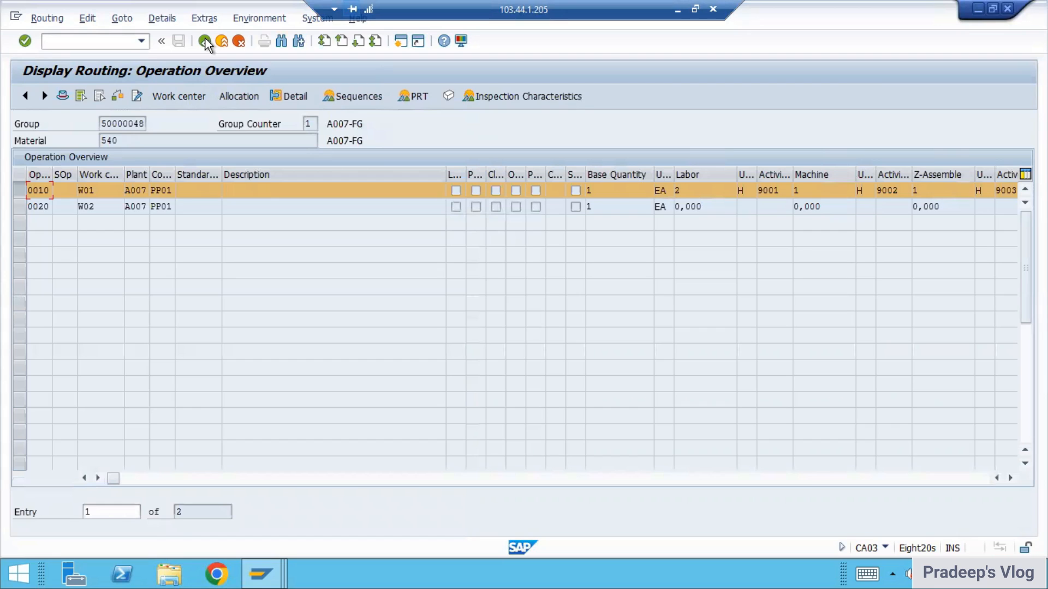
{"action": "left_click", "coordinate": [205, 42]}
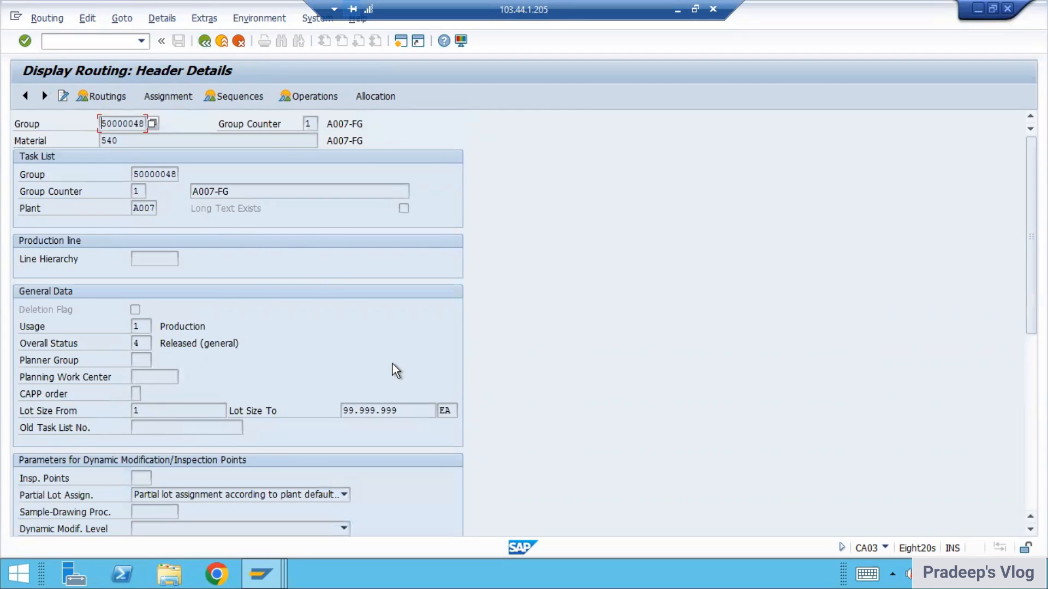